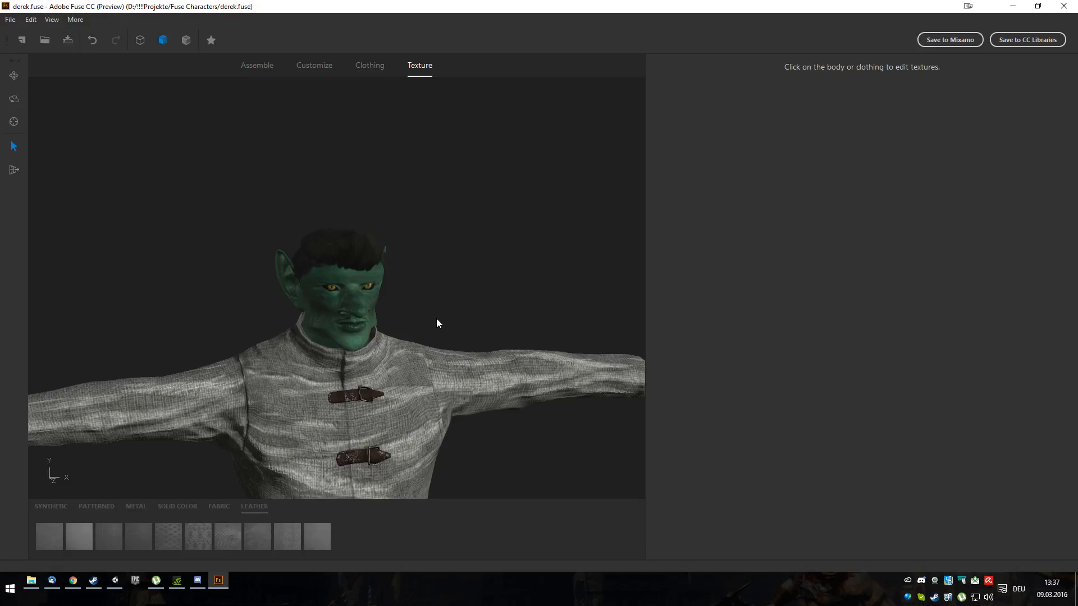
Switch from Fuse to the Mixamo store in Chrome.
{"action": "scroll", "coordinate": [430, 354], "scroll_direction": "up", "scroll_amount": 3}
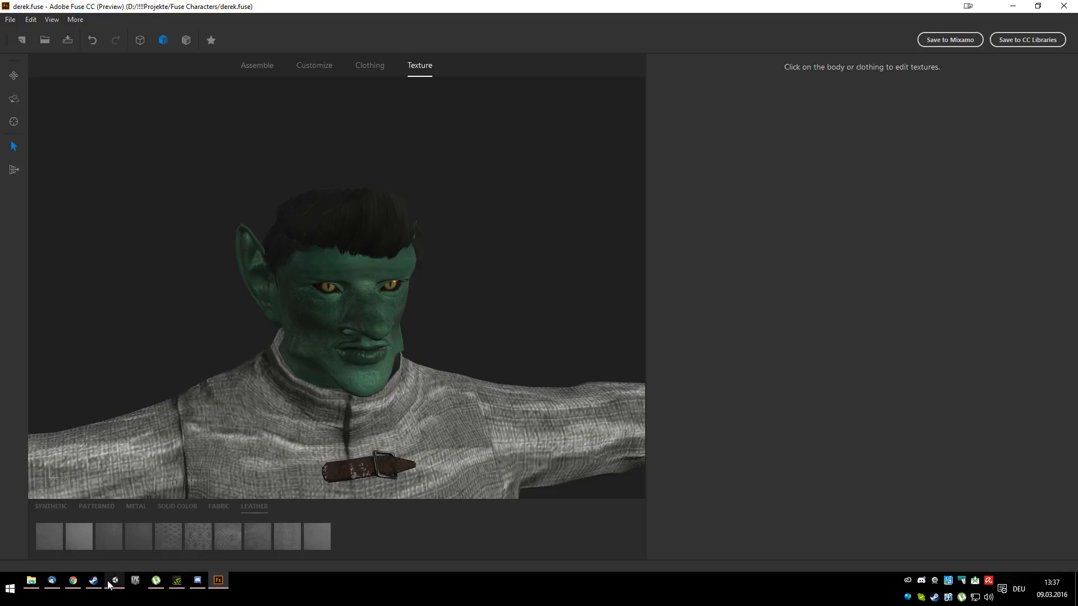
{"action": "mouse_move", "coordinate": [114, 586]}
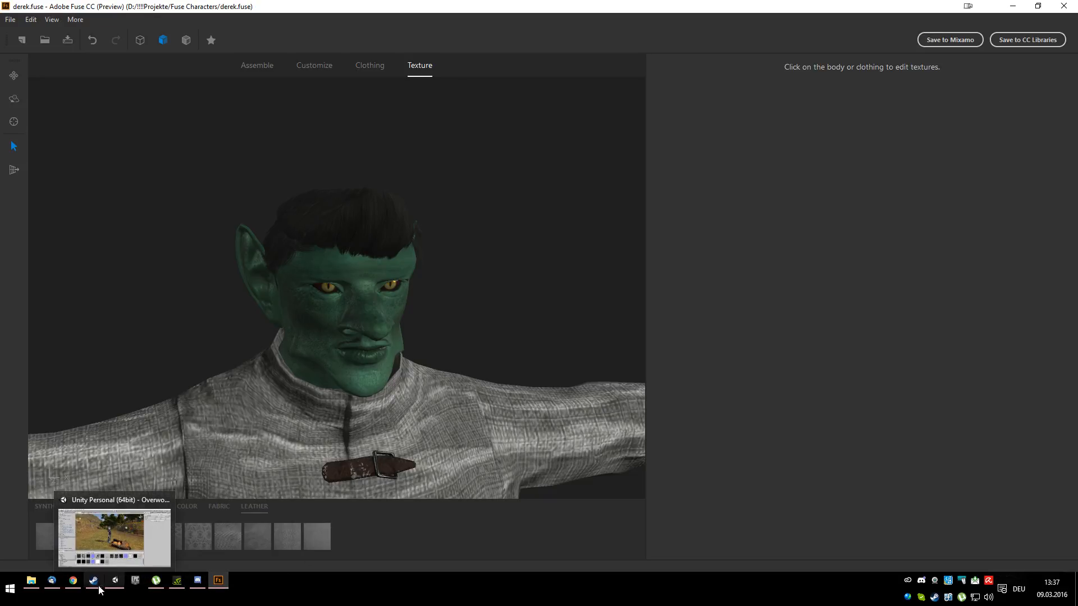
{"action": "left_click", "coordinate": [73, 587]}
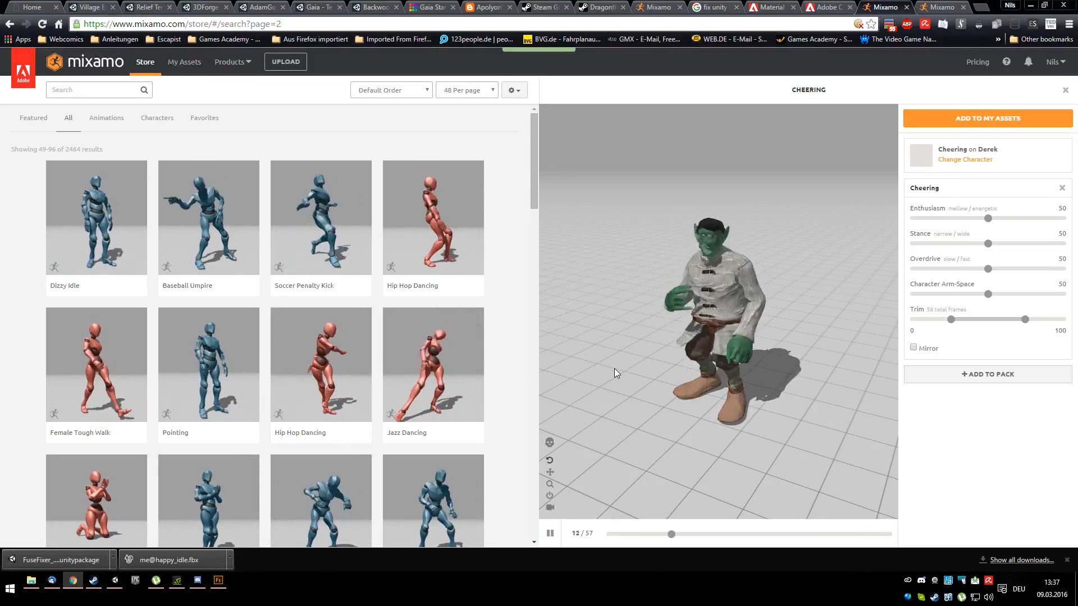
Look through the second page of store animations alongside the Cheering preview on Derek.
{"action": "mouse_move", "coordinate": [622, 369]}
{"action": "left_mouse_down"}
{"action": "mouse_move", "coordinate": [721, 366]}
{"action": "mouse_move", "coordinate": [765, 349]}
{"action": "mouse_move", "coordinate": [614, 368]}
{"action": "left_mouse_up"}
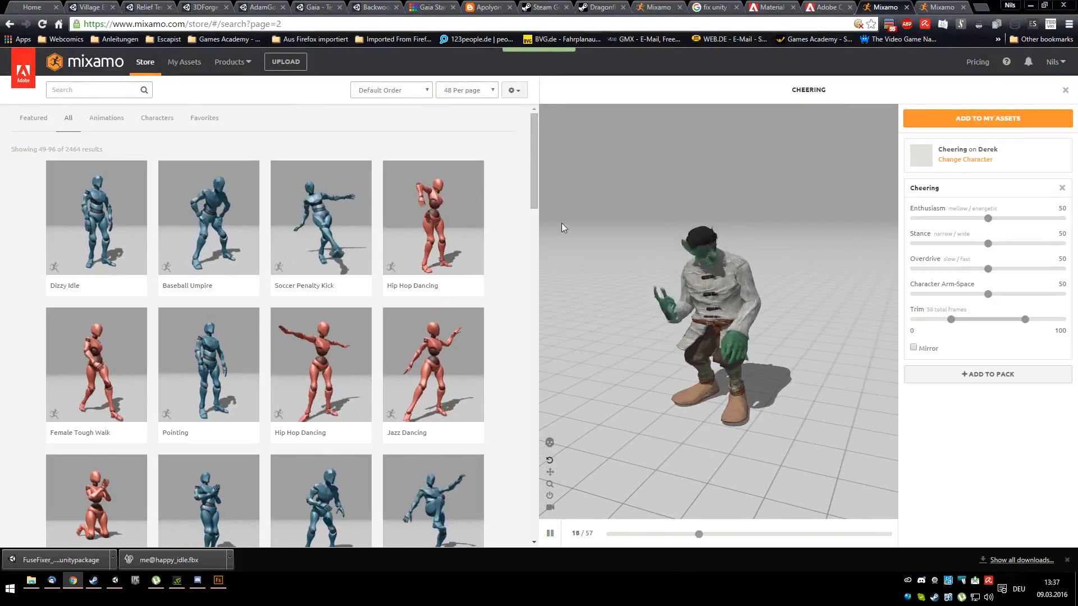
{"action": "left_click_drag", "start_coordinate": [533, 146], "coordinate": [534, 360]}
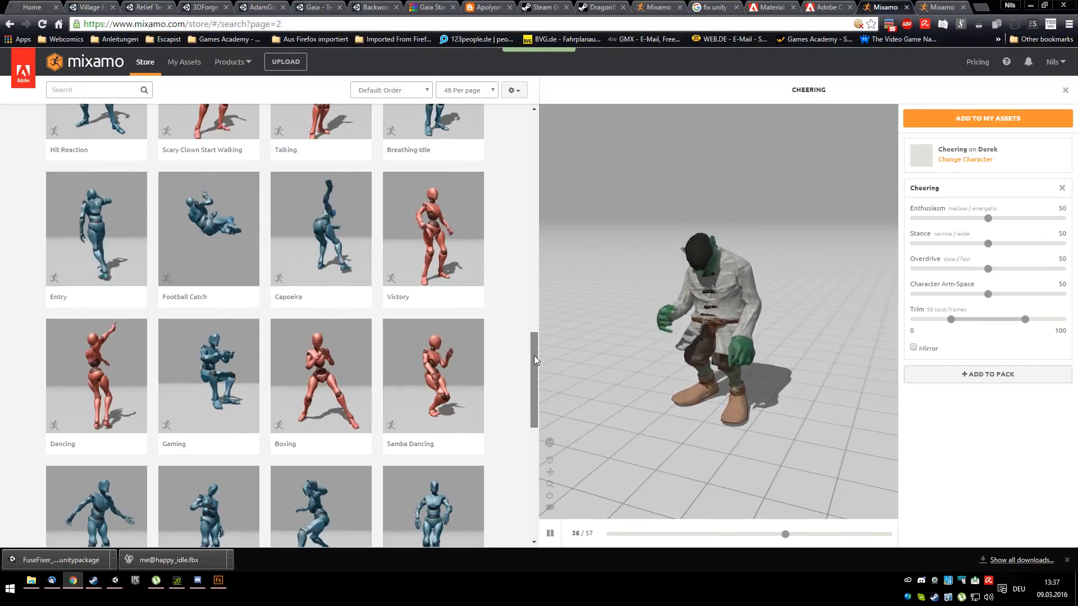
{"action": "left_click_drag", "start_coordinate": [534, 355], "coordinate": [541, 396]}
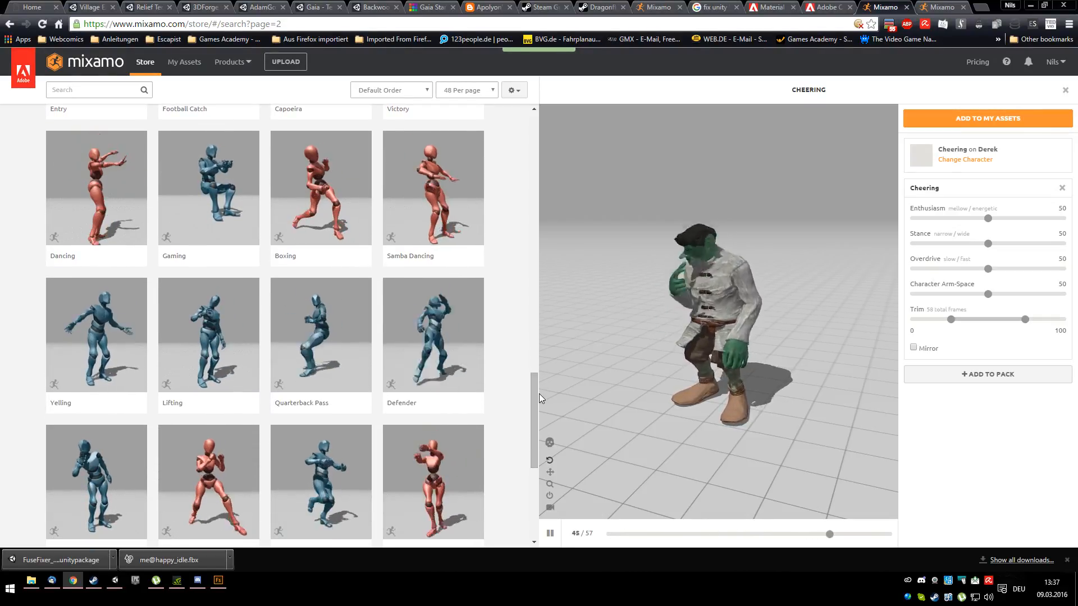
{"action": "left_click_drag", "start_coordinate": [534, 391], "coordinate": [532, 432]}
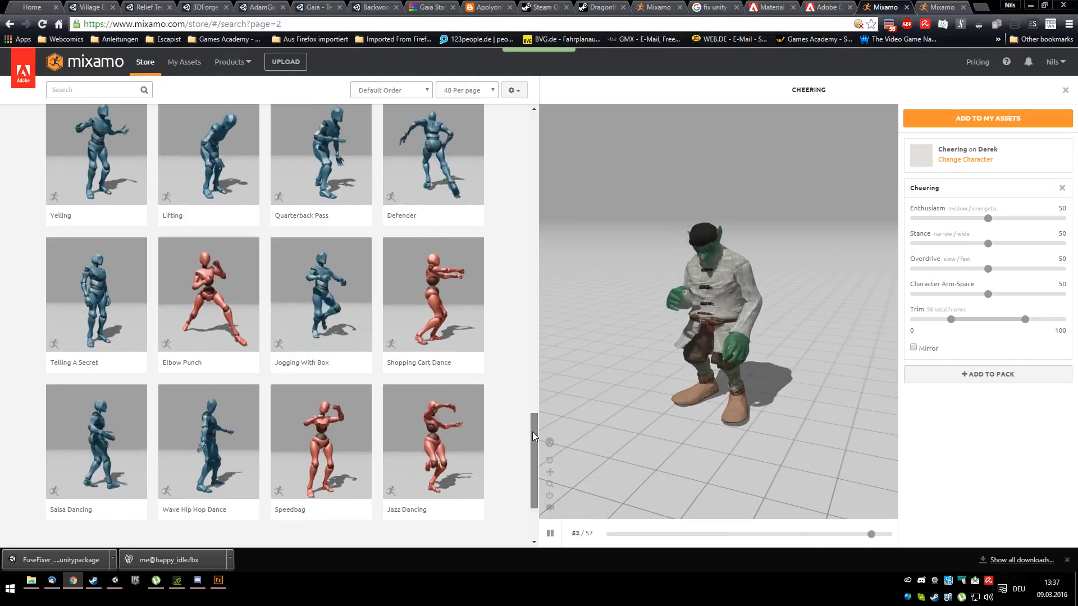
{"action": "scroll", "coordinate": [520, 388], "scroll_direction": "up", "scroll_amount": 3}
{"action": "scroll", "coordinate": [519, 379], "scroll_direction": "up", "scroll_amount": 2}
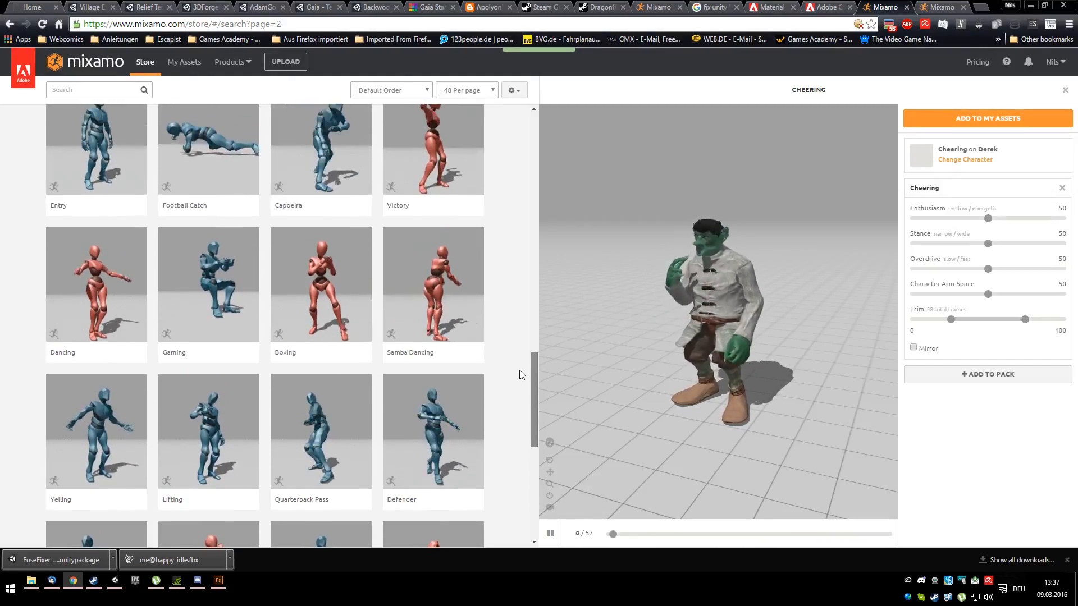
{"action": "scroll", "coordinate": [518, 365], "scroll_direction": "up", "scroll_amount": 5}
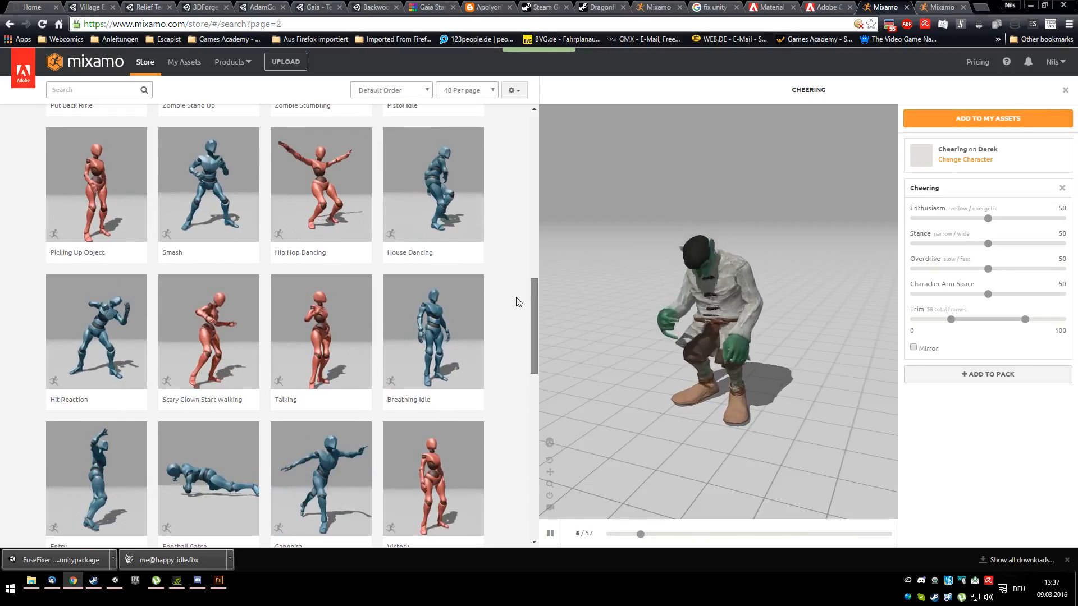
{"action": "scroll", "coordinate": [518, 302], "scroll_direction": "up", "scroll_amount": 5}
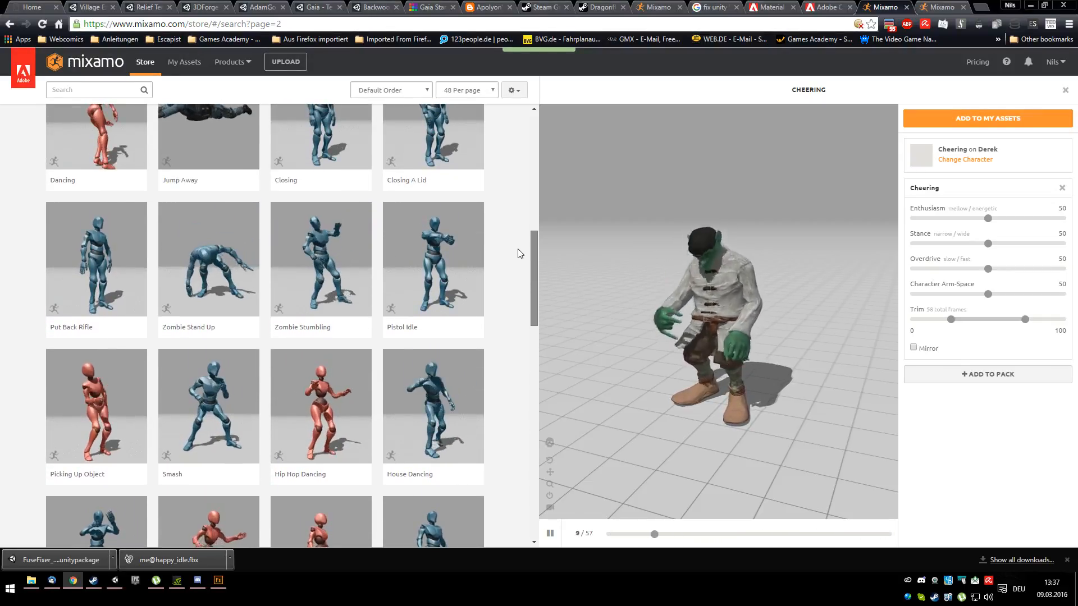
{"action": "scroll", "coordinate": [519, 213], "scroll_direction": "up", "scroll_amount": 6}
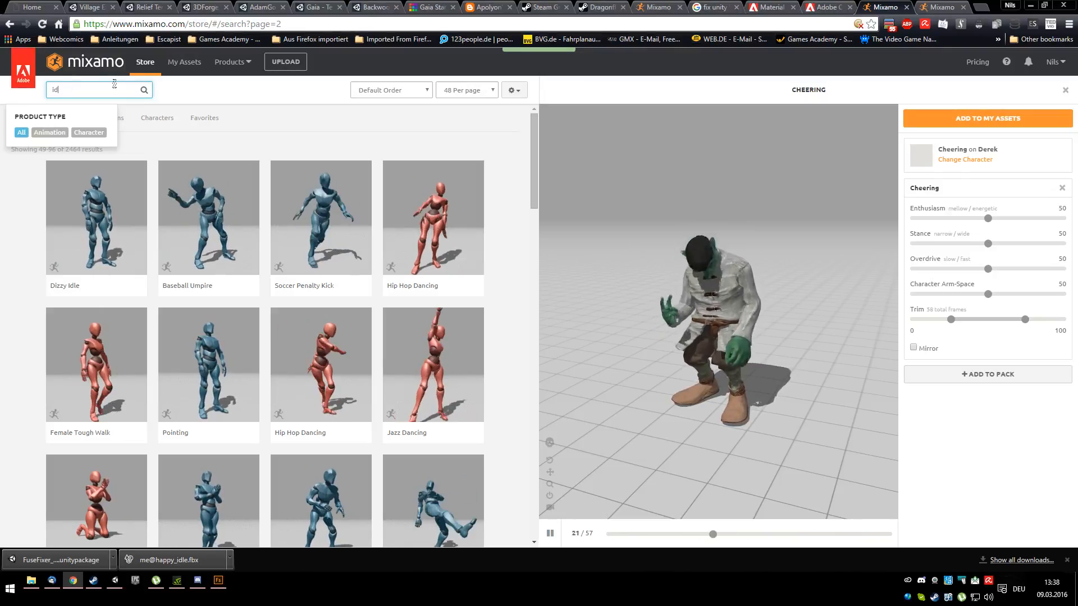
Search the store for "idle" and preview the reclining Sitting Idle animation on Derek from several angles.
{"action": "key", "text": "Return"}
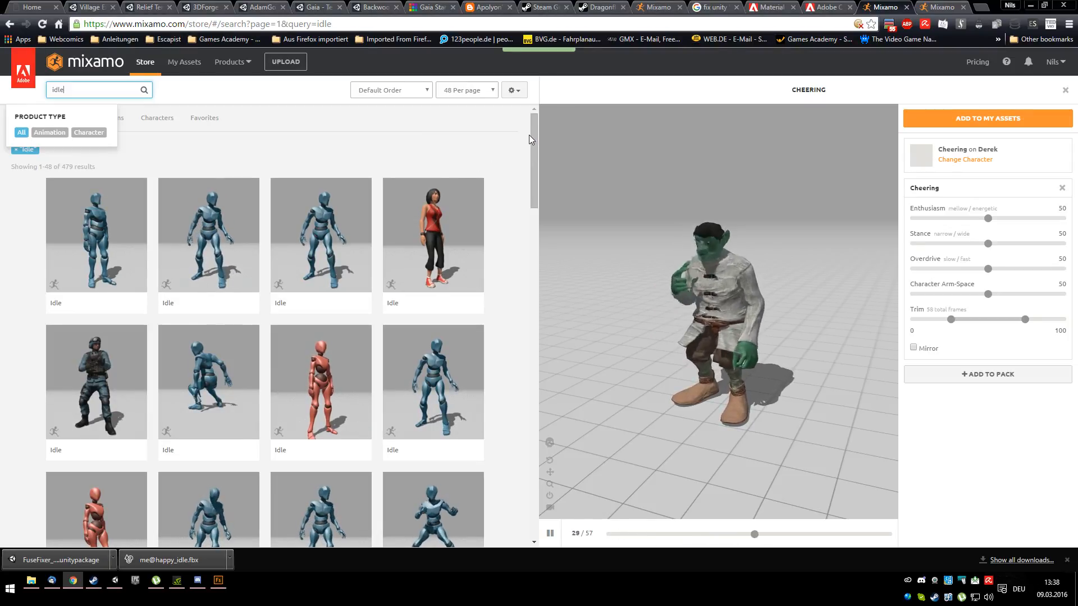
{"action": "left_click_drag", "start_coordinate": [534, 134], "coordinate": [526, 341]}
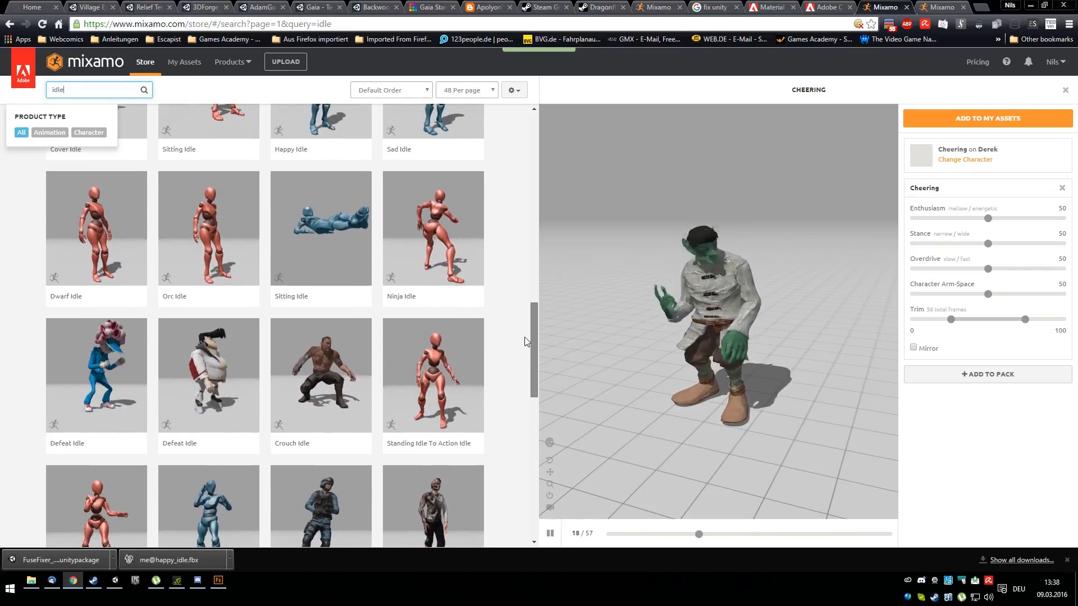
{"action": "left_click", "coordinate": [321, 227]}
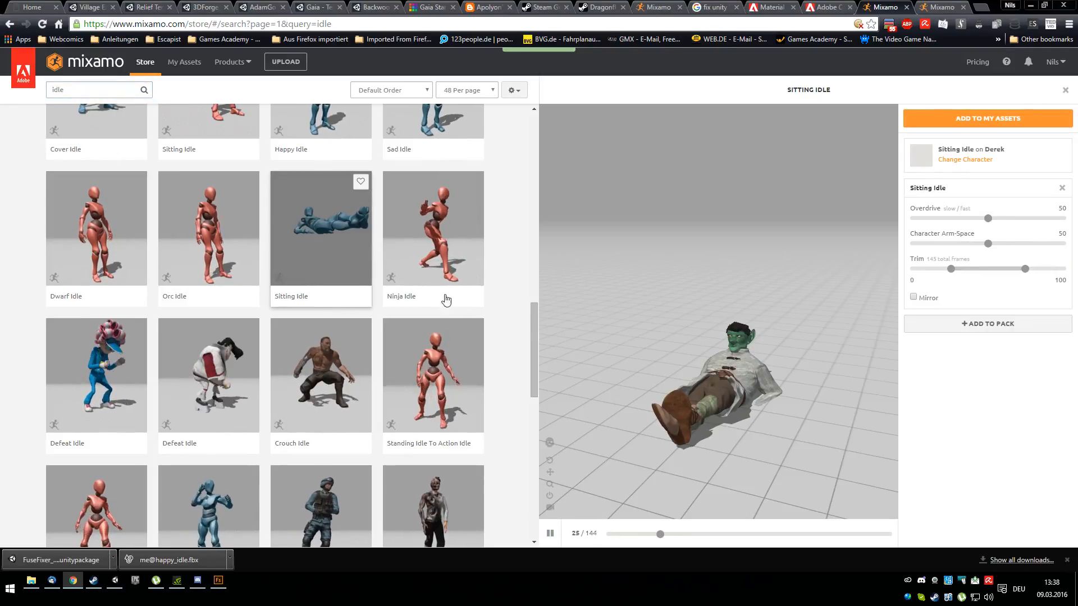
{"action": "left_click_drag", "start_coordinate": [623, 395], "coordinate": [685, 369]}
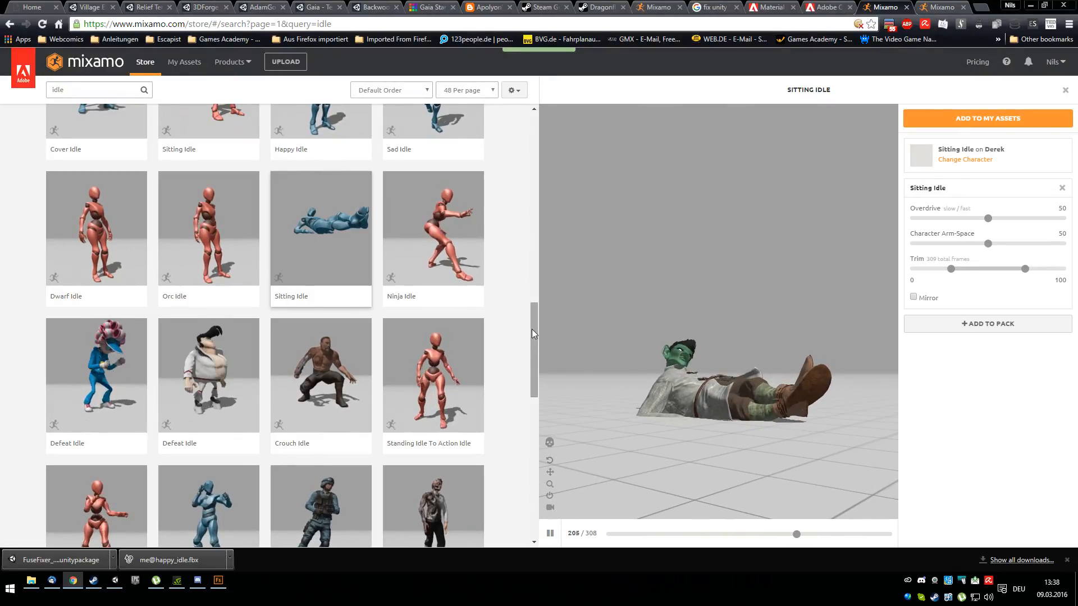
{"action": "left_click_drag", "start_coordinate": [718, 439], "coordinate": [743, 447]}
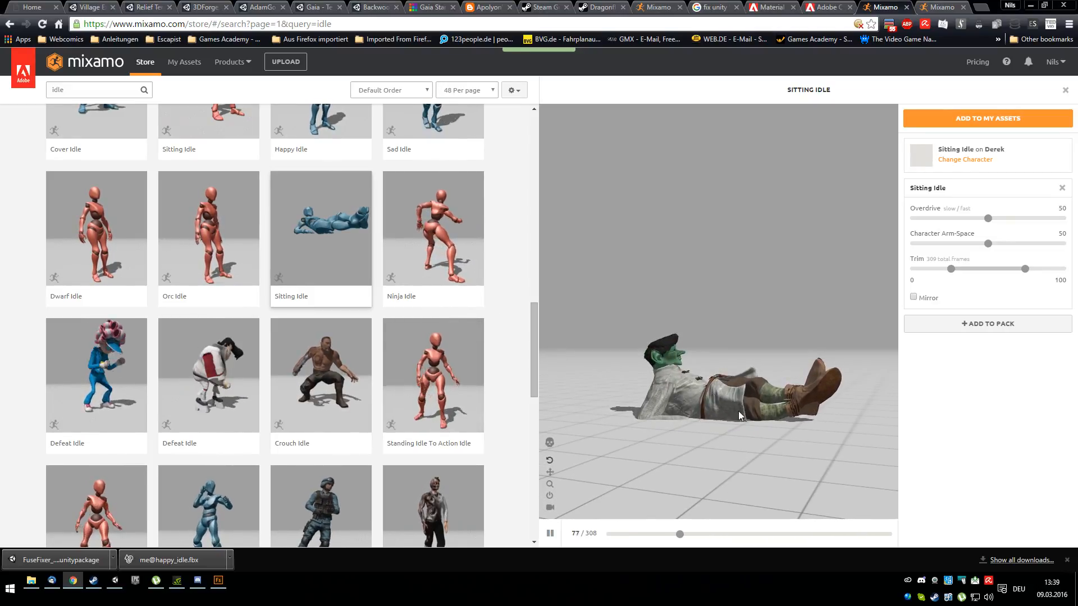
Preview the Sleeping Idle animation on Derek from several angles.
{"action": "left_click_drag", "start_coordinate": [534, 313], "coordinate": [534, 400]}
{"action": "left_click", "coordinate": [458, 408]}
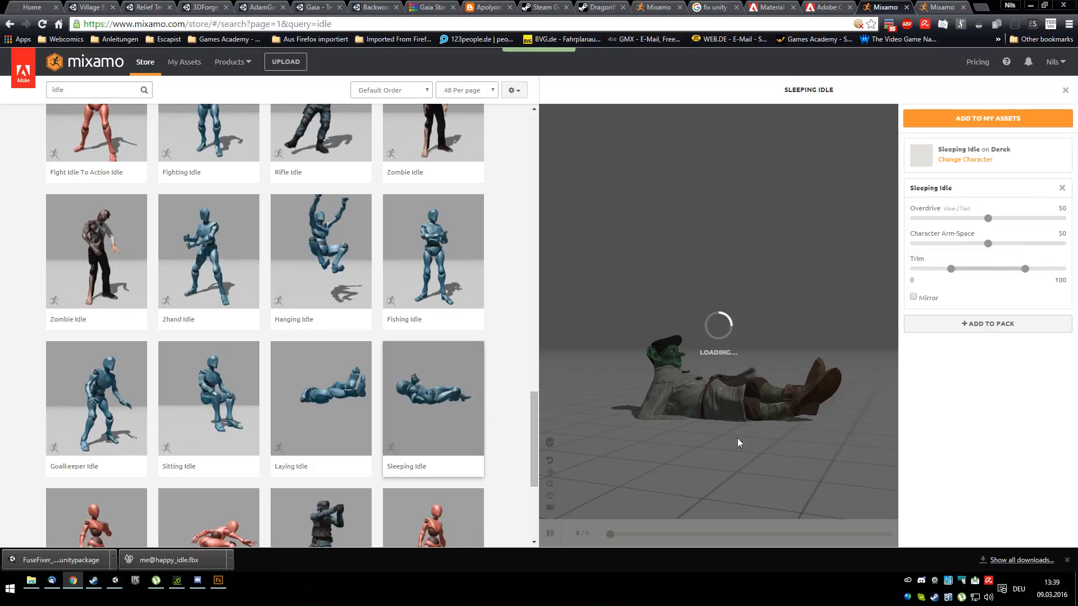
{"action": "left_click_drag", "start_coordinate": [775, 449], "coordinate": [717, 436]}
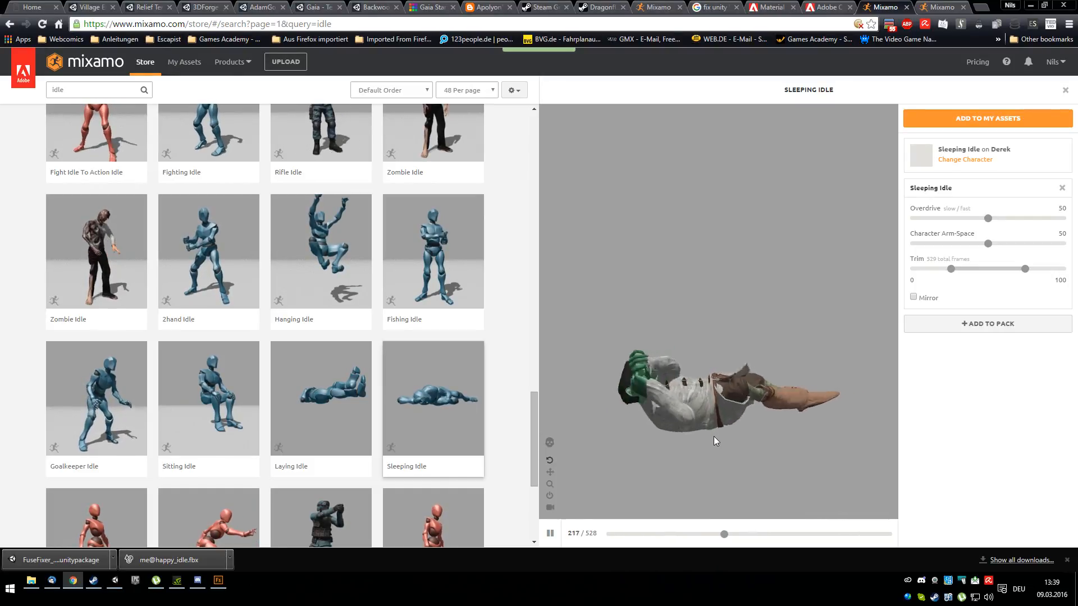
{"action": "left_click_drag", "start_coordinate": [712, 436], "coordinate": [695, 450]}
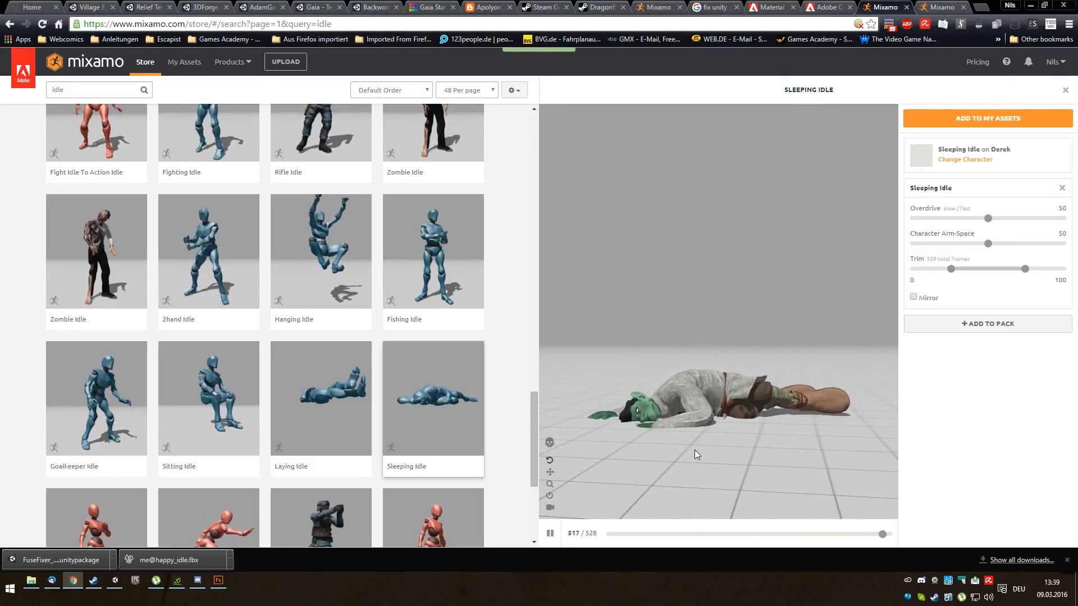
{"action": "left_click_drag", "start_coordinate": [695, 450], "coordinate": [690, 453]}
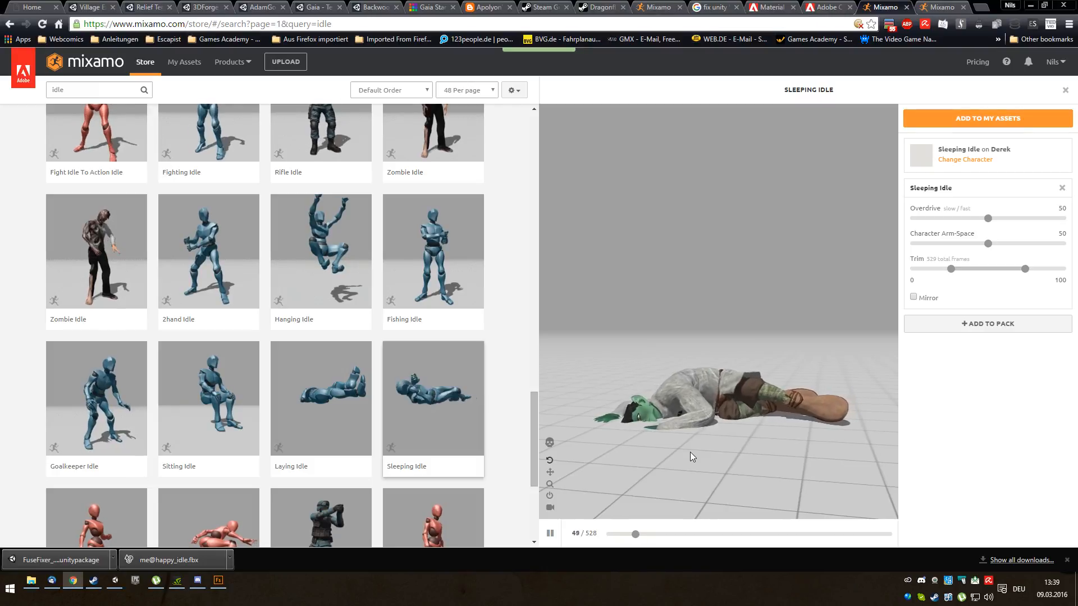
Go to the second page of the idle results and preview the Breathing Idle animation on Derek.
{"action": "left_click_drag", "start_coordinate": [534, 413], "coordinate": [528, 457]}
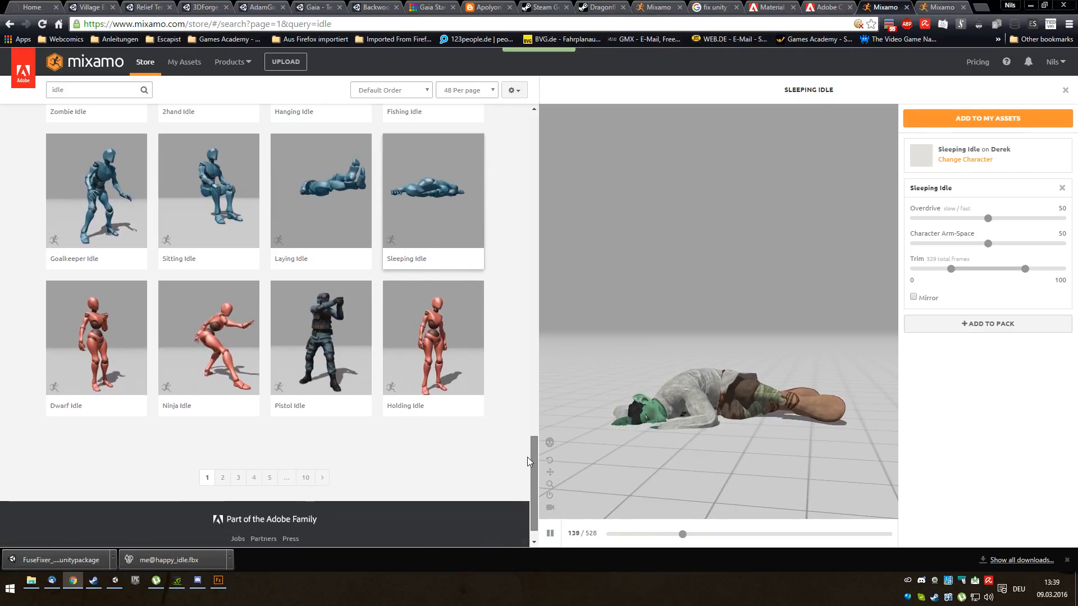
{"action": "left_click", "coordinate": [325, 482]}
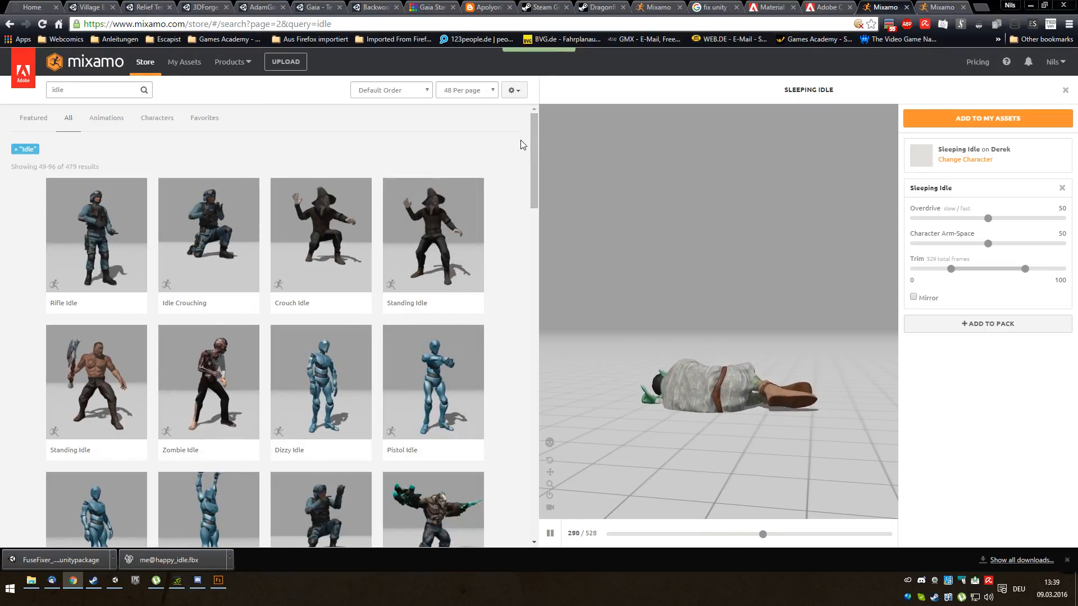
{"action": "left_click_drag", "start_coordinate": [531, 141], "coordinate": [526, 218]}
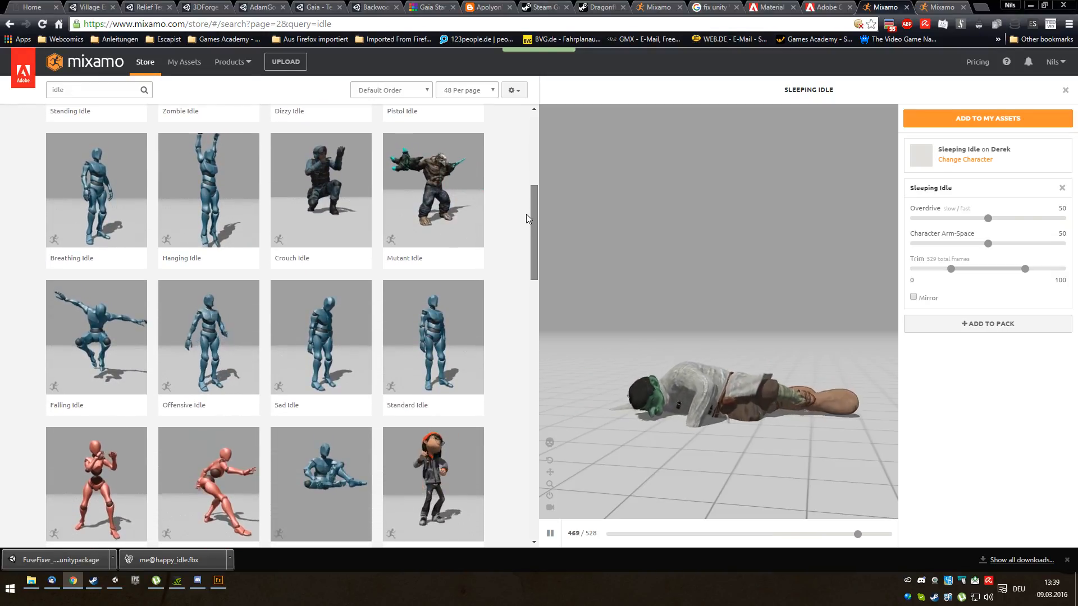
{"action": "left_click", "coordinate": [116, 198]}
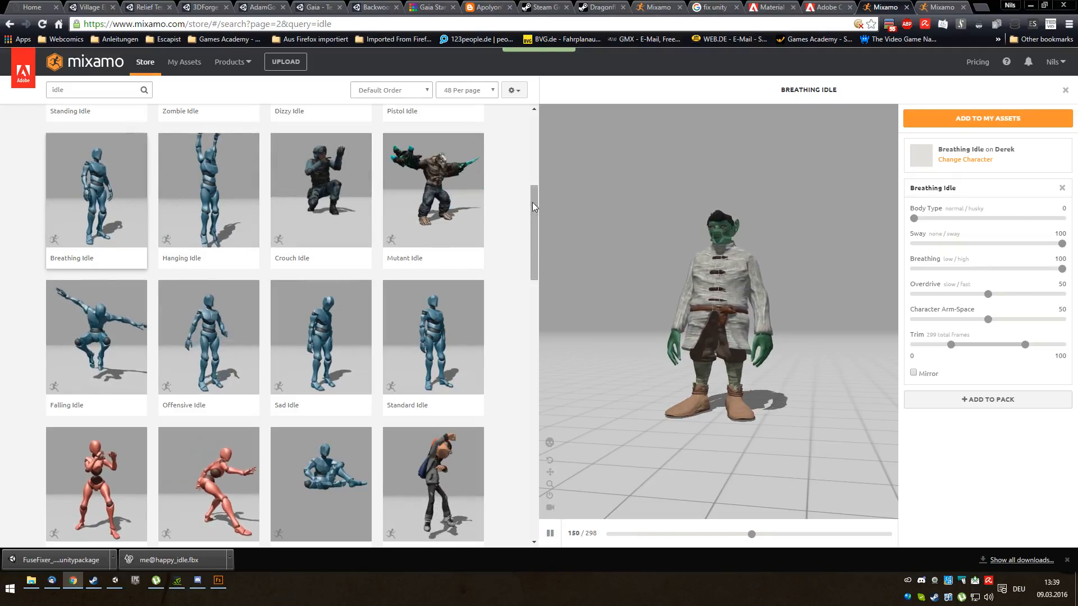
Preview the Sad Idle animation on Derek from a slightly raised angle.
{"action": "left_click_drag", "start_coordinate": [534, 202], "coordinate": [529, 230]}
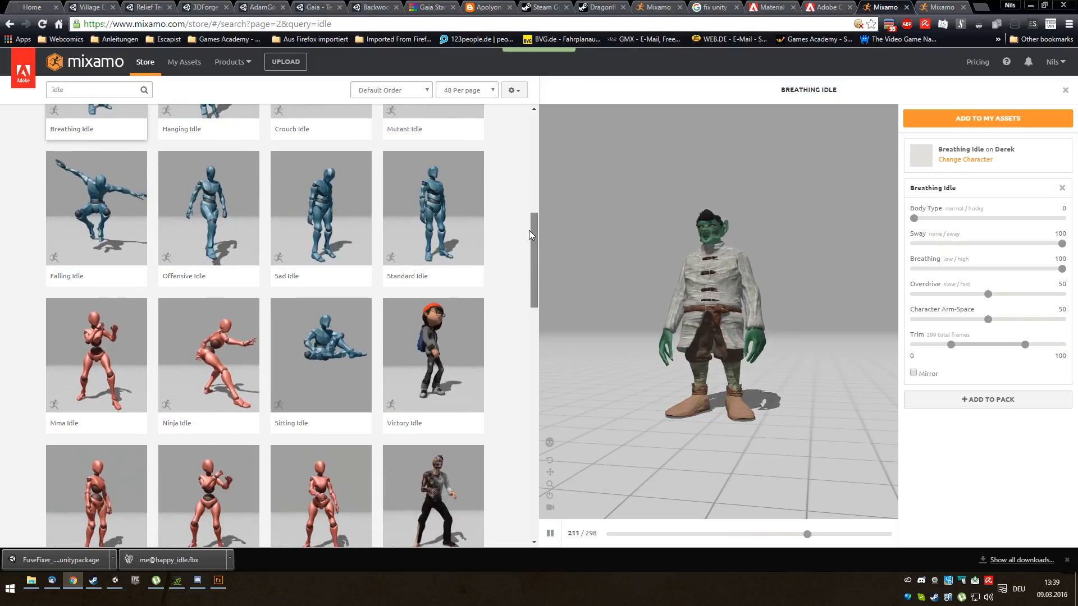
{"action": "left_click", "coordinate": [345, 220]}
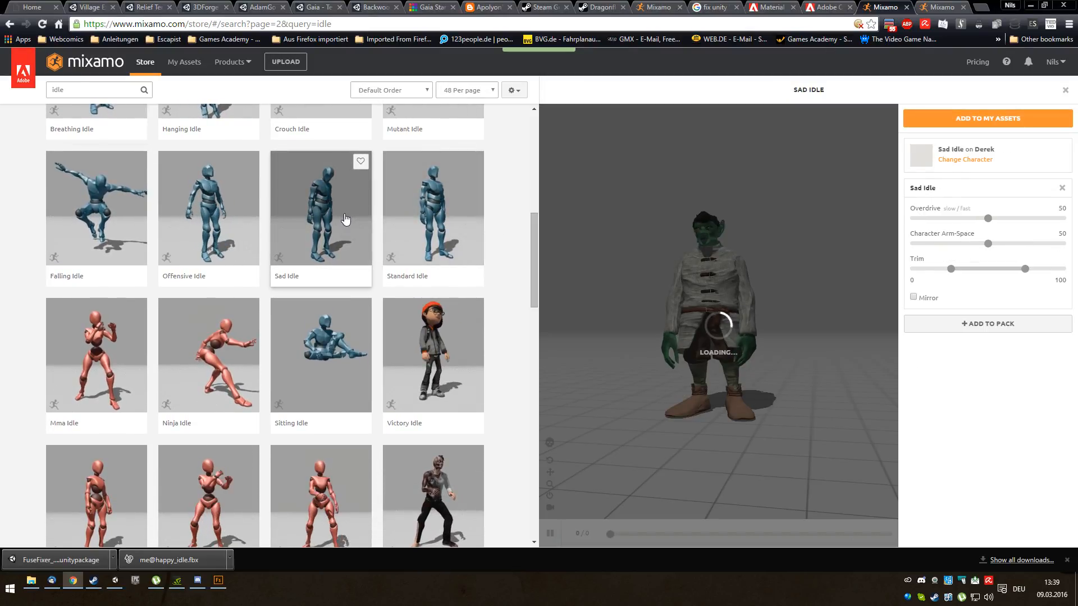
{"action": "left_click_drag", "start_coordinate": [590, 317], "coordinate": [577, 361]}
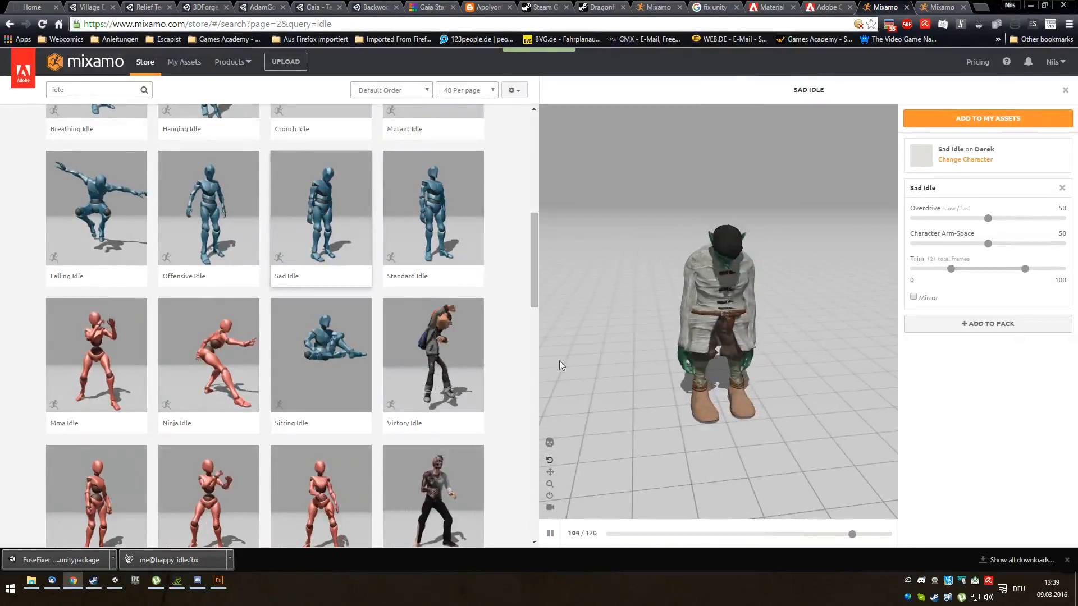
Apply the Sitting Idle animation seated on the ground to Derek, check it from several angles, and add it to the assets.
{"action": "left_click", "coordinate": [325, 364]}
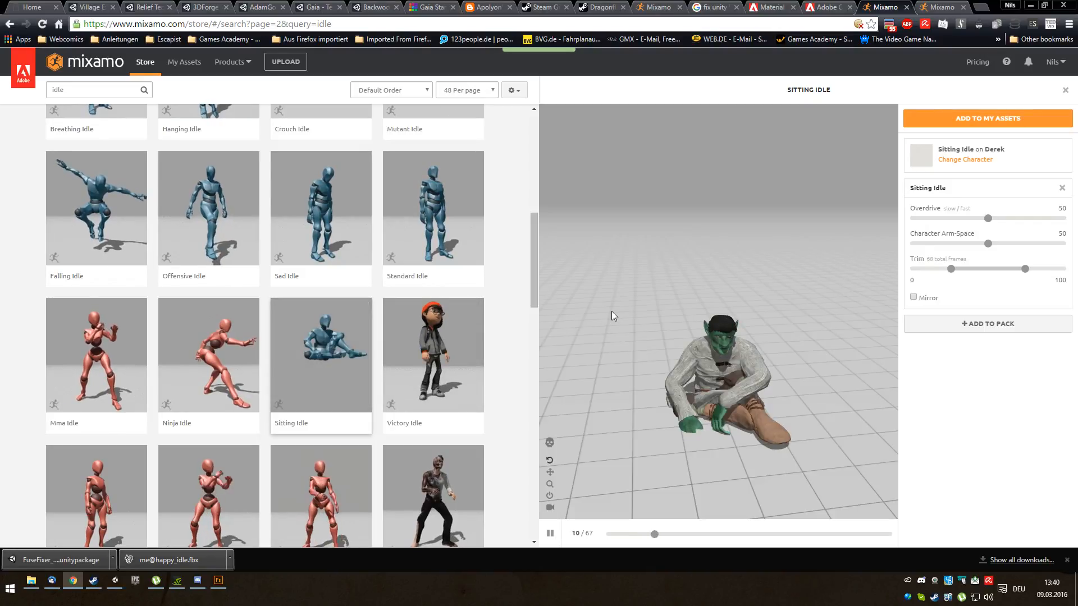
{"action": "left_click_drag", "start_coordinate": [612, 321], "coordinate": [676, 310]}
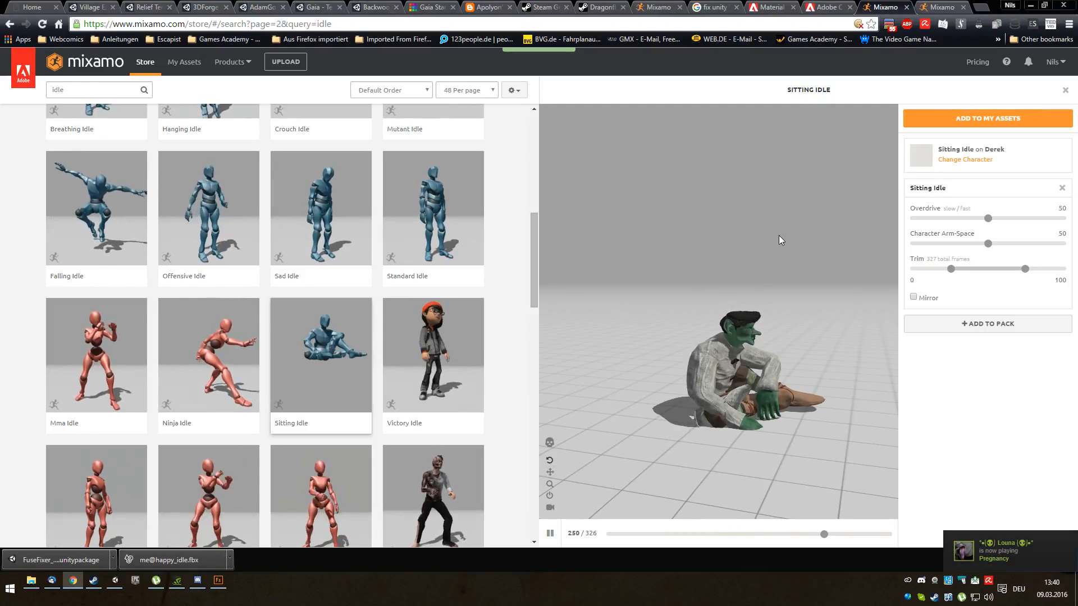
{"action": "left_click_drag", "start_coordinate": [794, 274], "coordinate": [756, 311]}
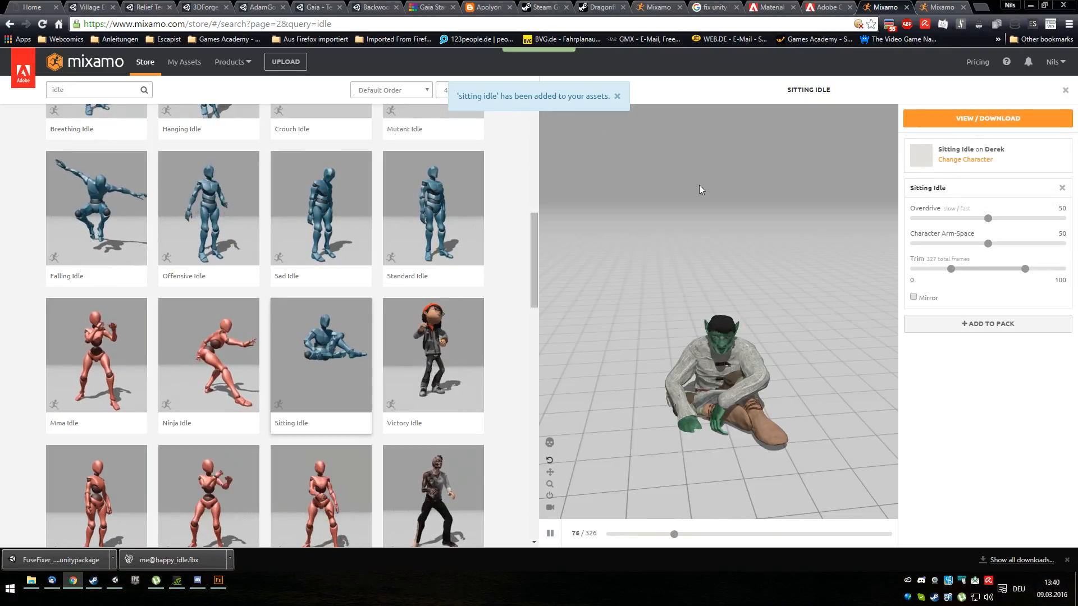
Open the newest Derek character from the owned assets and find animations for it.
{"action": "left_click", "coordinate": [194, 68]}
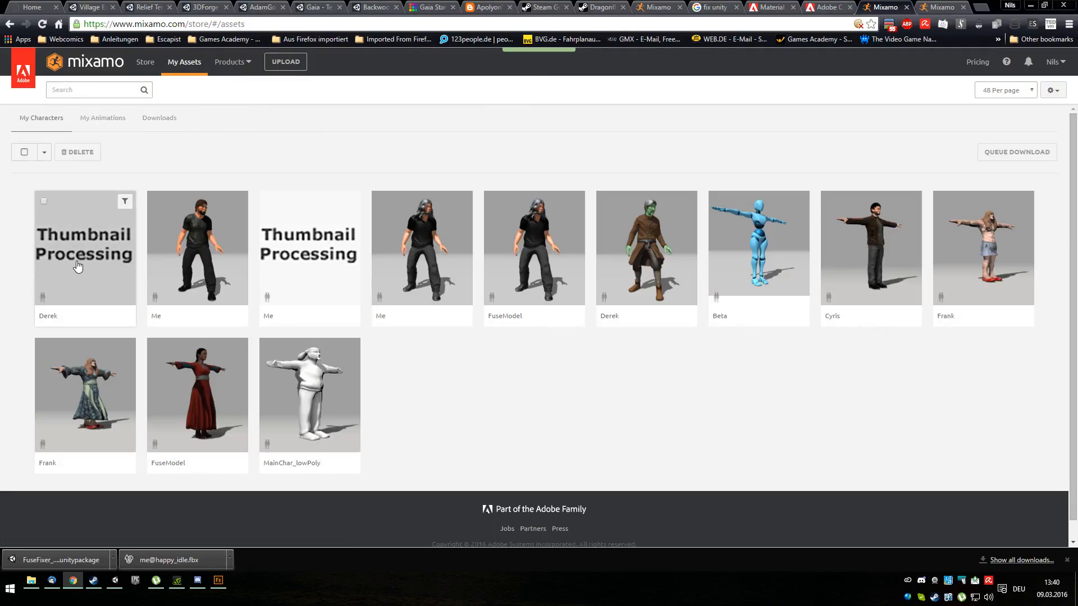
{"action": "left_click", "coordinate": [73, 259]}
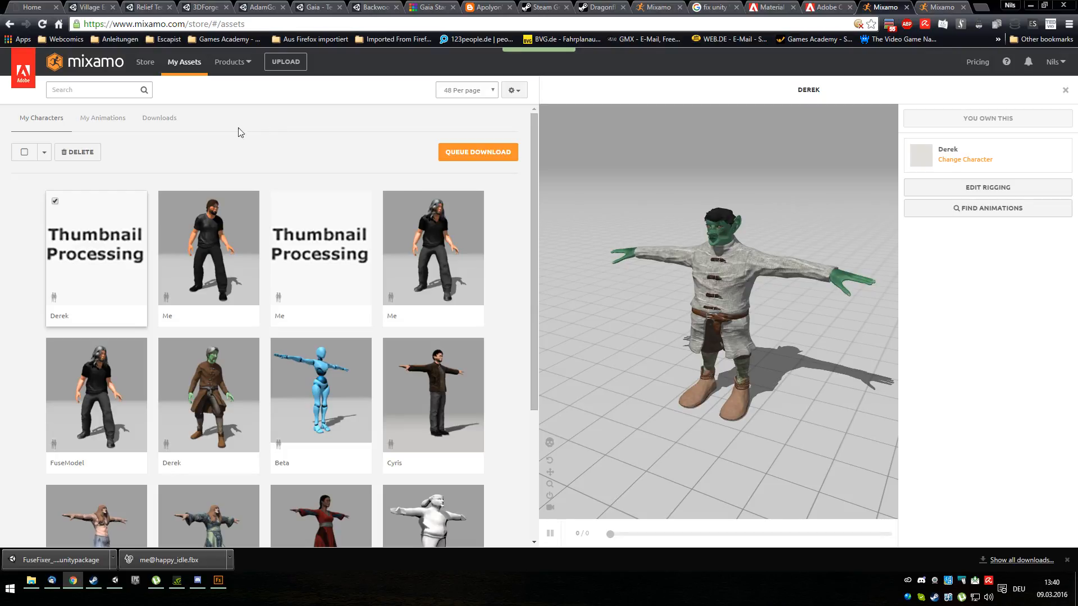
{"action": "left_click", "coordinate": [984, 209]}
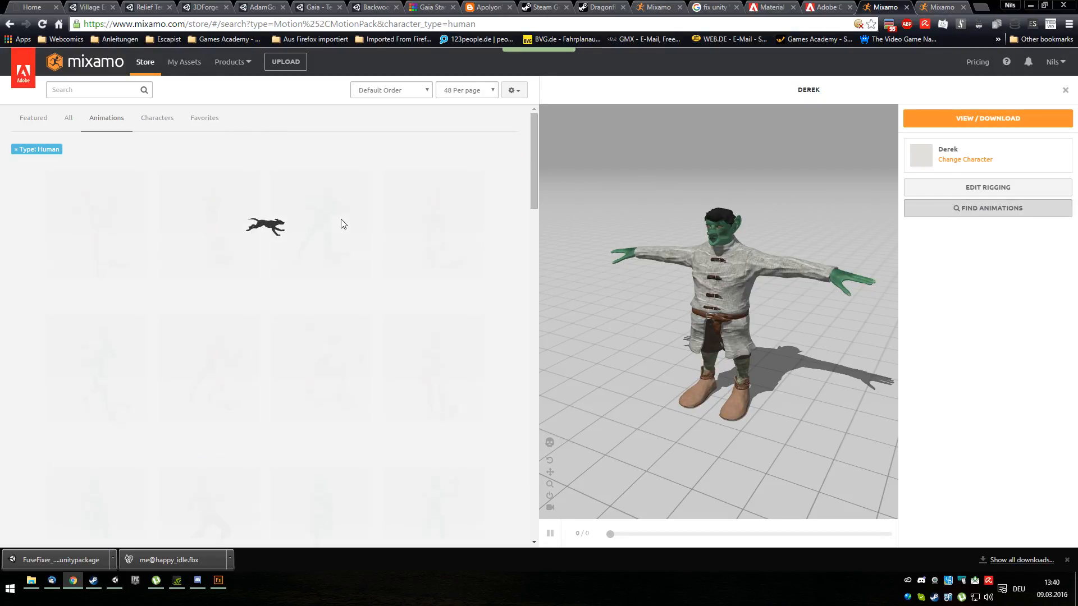
Search the animations in the store for "sitting idle".
{"action": "left_click", "coordinate": [110, 91]}
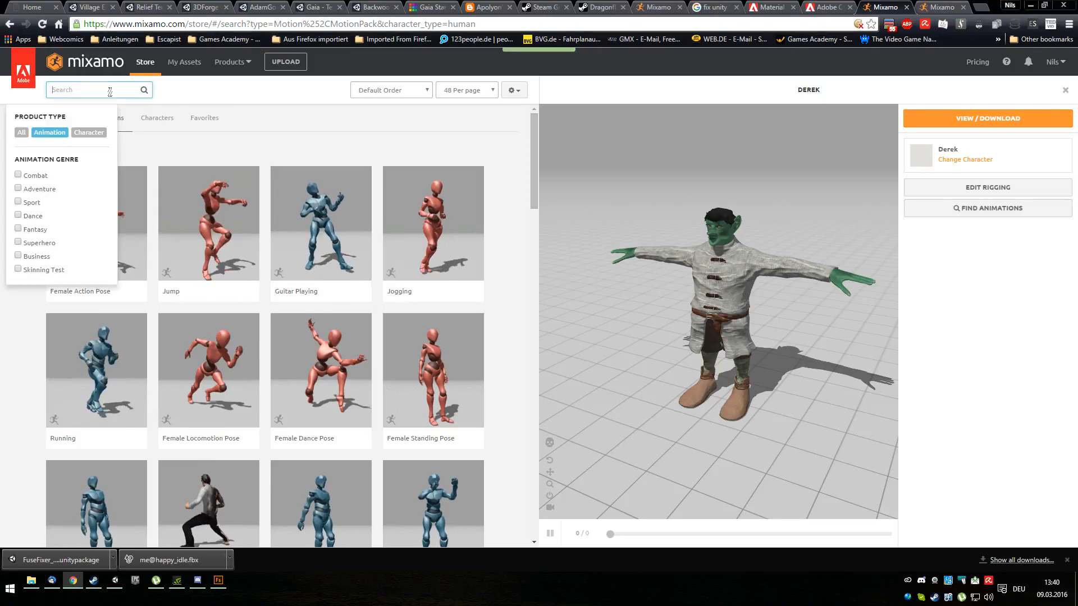
{"action": "type", "text": "idle"}
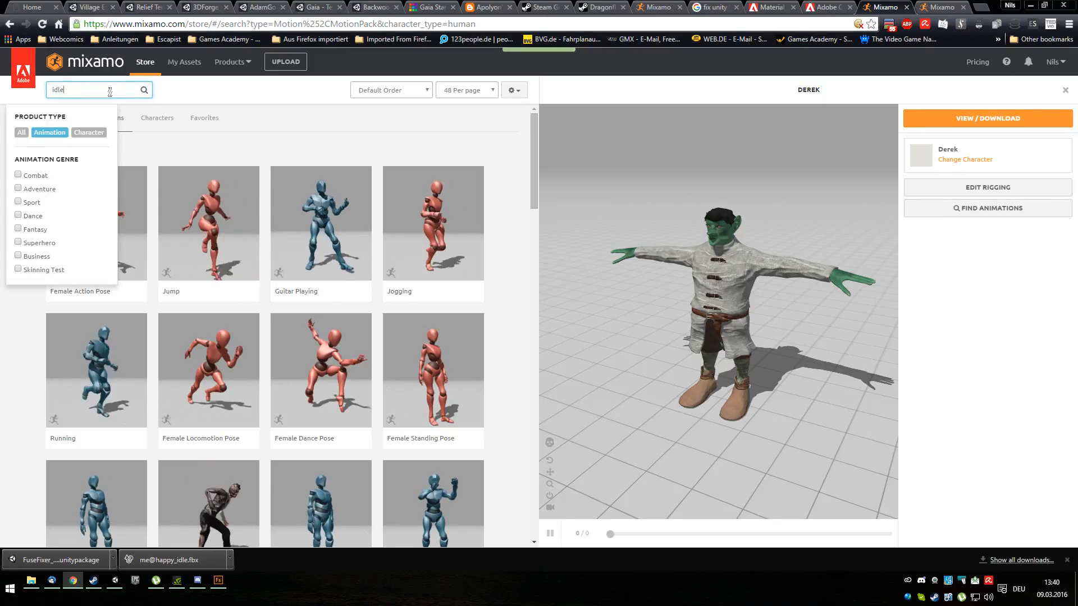
{"action": "key", "text": "BackSpace"}
{"action": "key", "text": "BackSpace"}
{"action": "key", "text": "BackSpace"}
{"action": "type", "text": "s"}
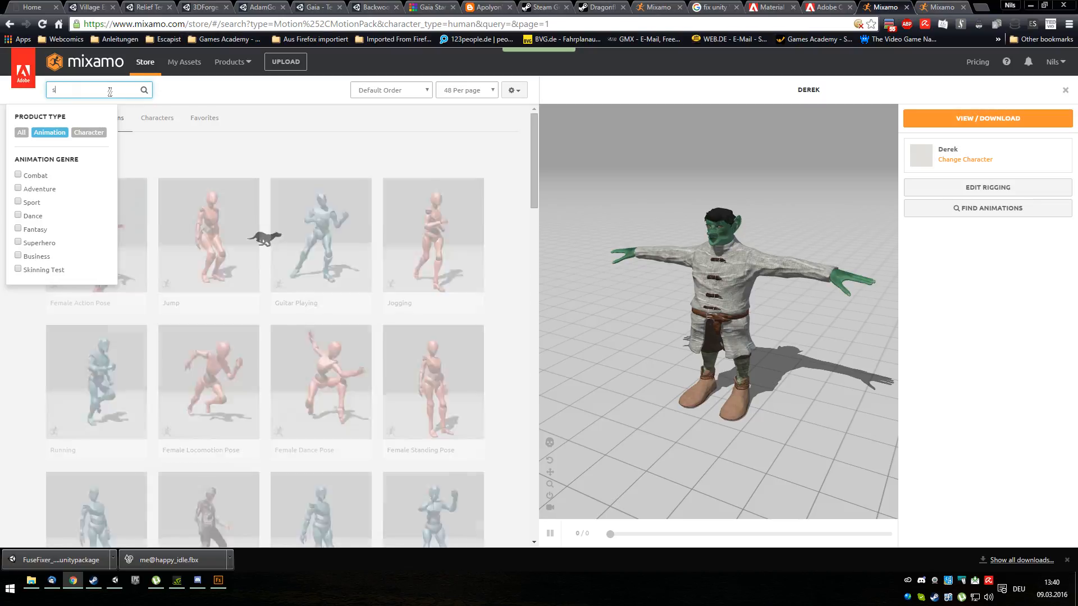
{"action": "type", "text": "ittin"}
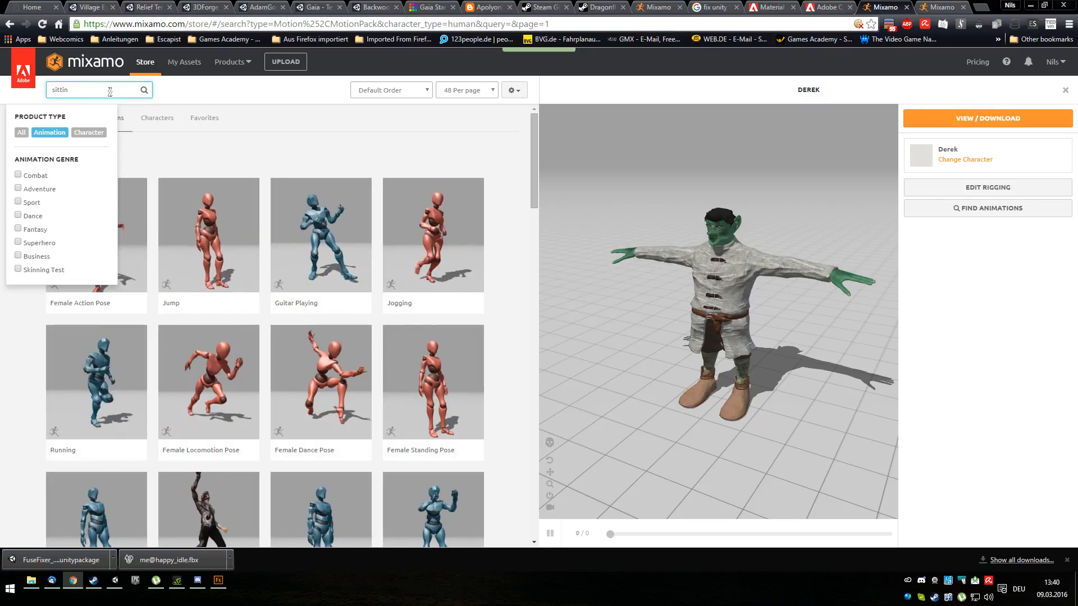
{"action": "type", "text": "g"}
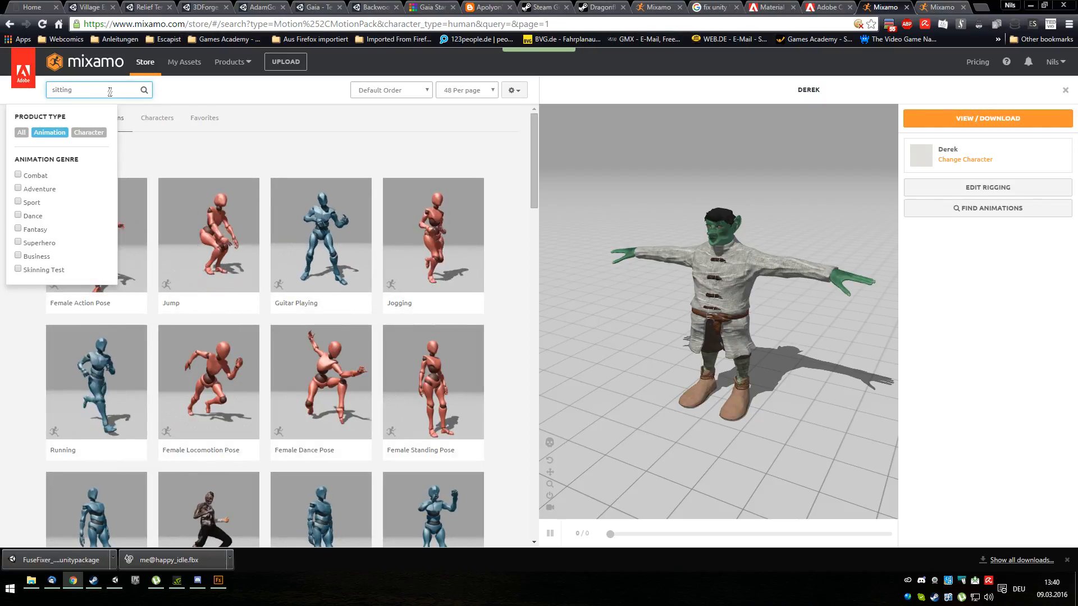
{"action": "type", "text": " idle"}
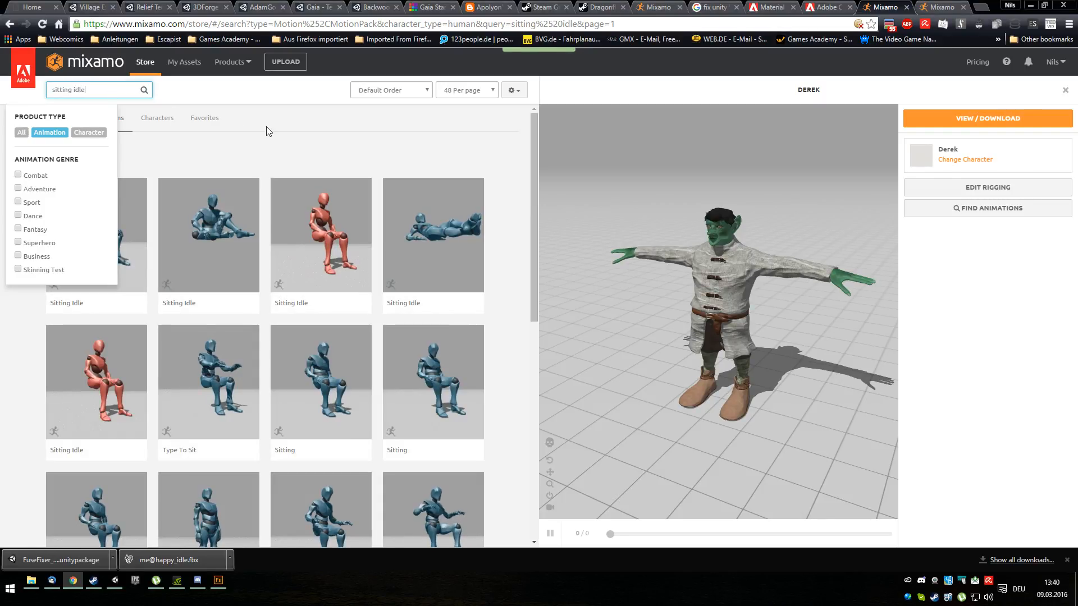
Apply the ground-seated Sitting Idle animation from the search results to the newest Derek, add it to the assets, and view it from lower angles.
{"action": "left_click", "coordinate": [207, 228]}
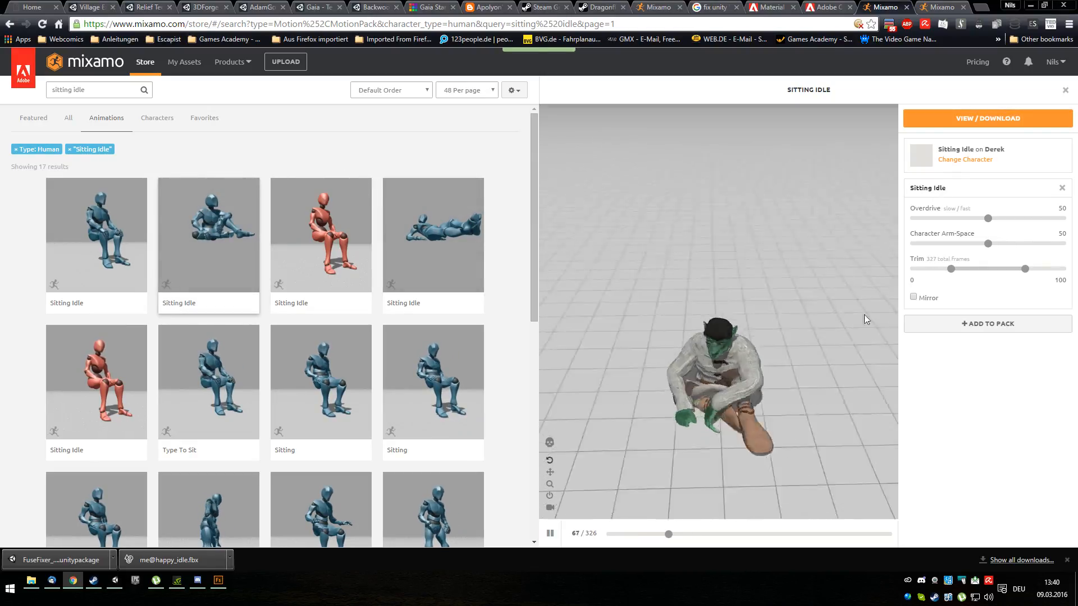
{"action": "left_click_drag", "start_coordinate": [961, 287], "coordinate": [830, 282]}
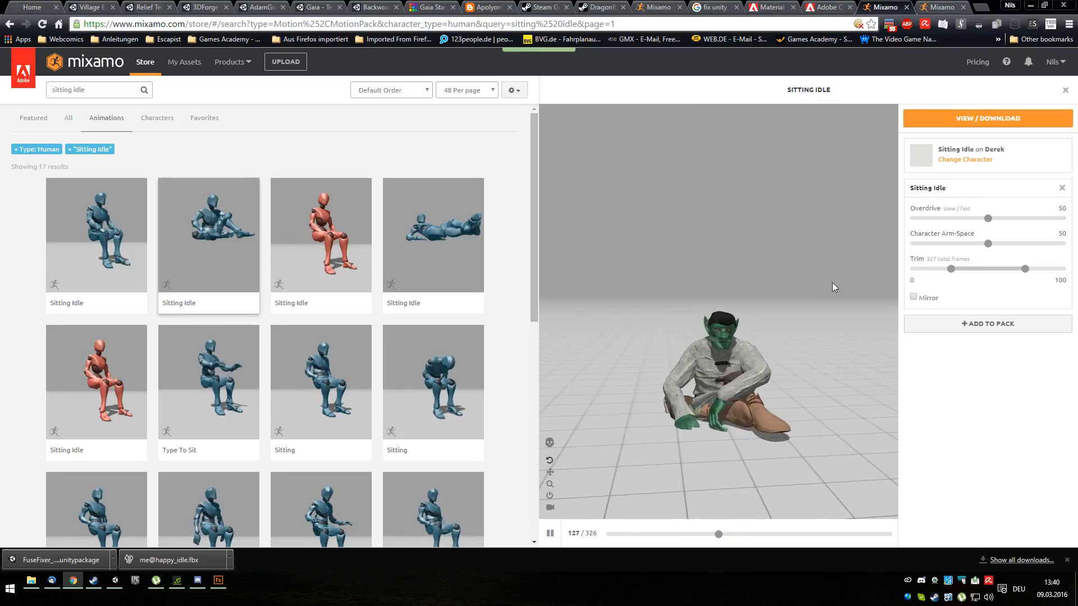
{"action": "left_click", "coordinate": [988, 118]}
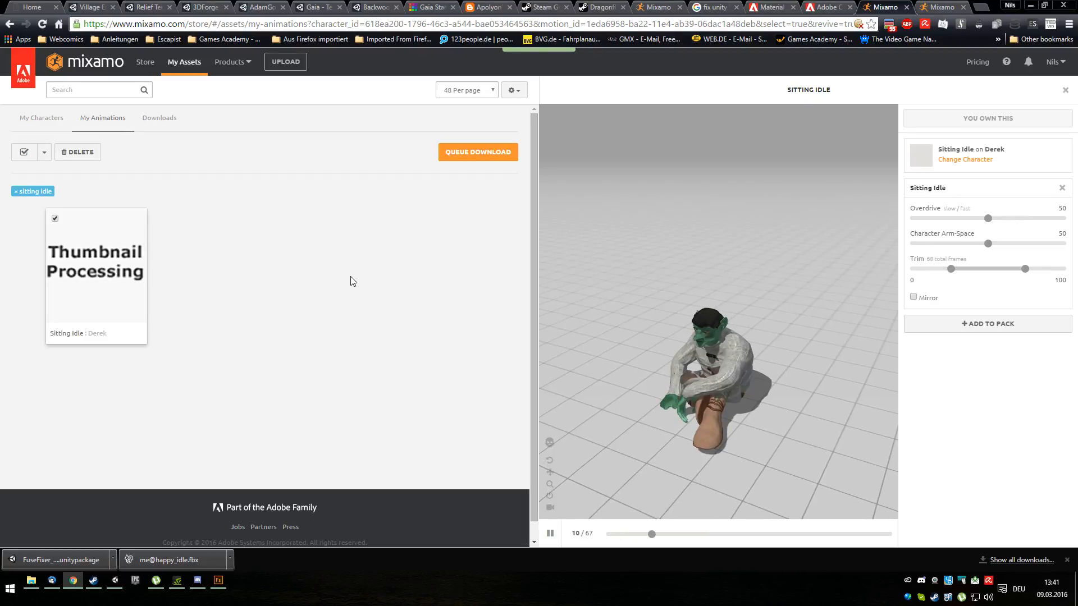
{"action": "left_click_drag", "start_coordinate": [588, 403], "coordinate": [642, 376]}
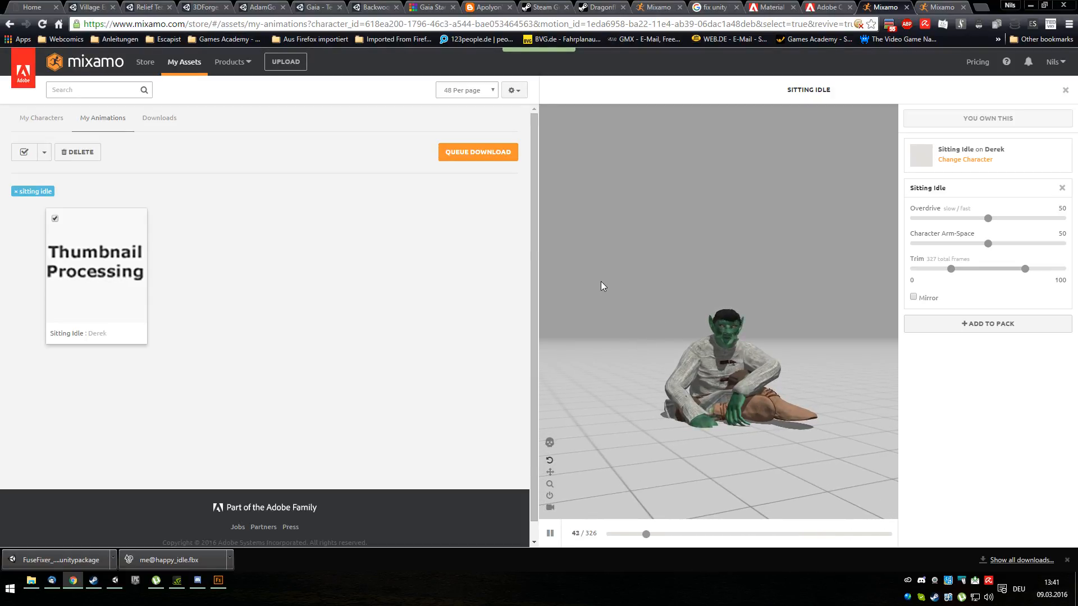
Queue the Sitting Idle download as FBX for Unity with skin, 60 frames per second and no keyframe reduction.
{"action": "left_click", "coordinate": [473, 159]}
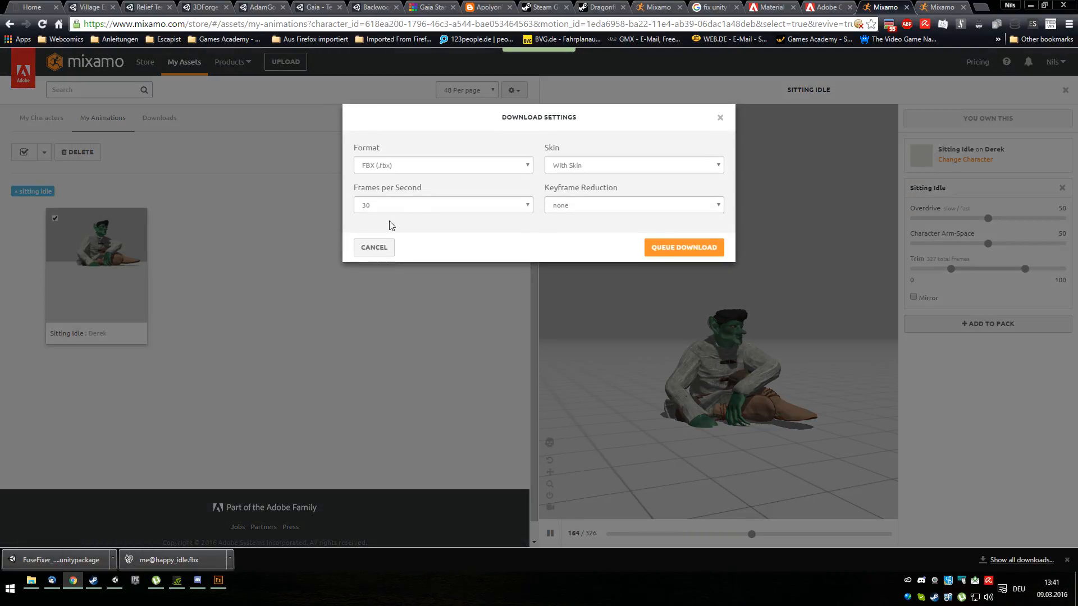
{"action": "left_click", "coordinate": [435, 166]}
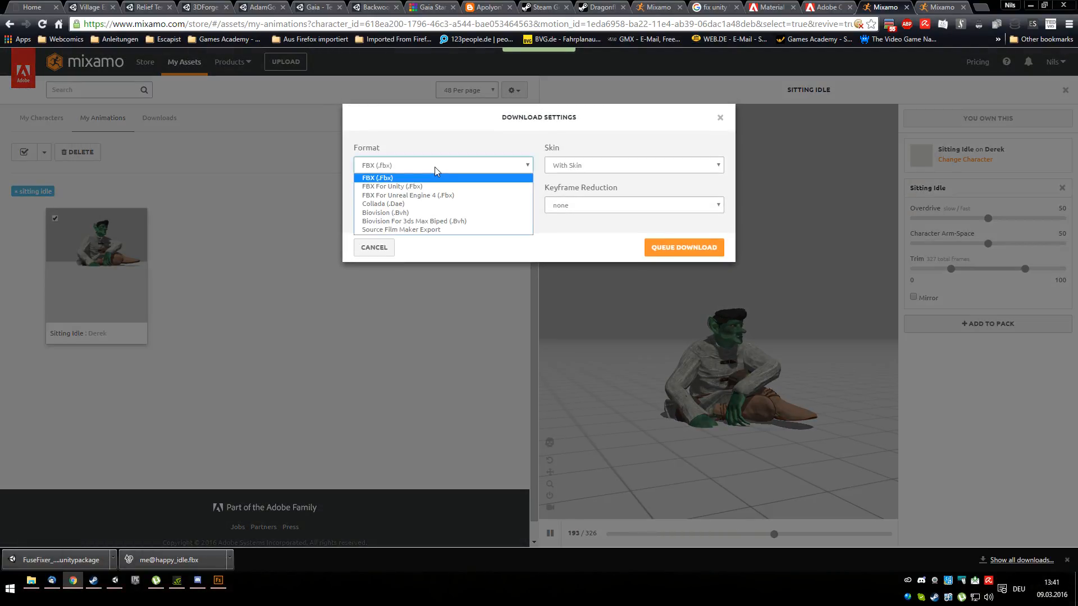
{"action": "left_click", "coordinate": [382, 187]}
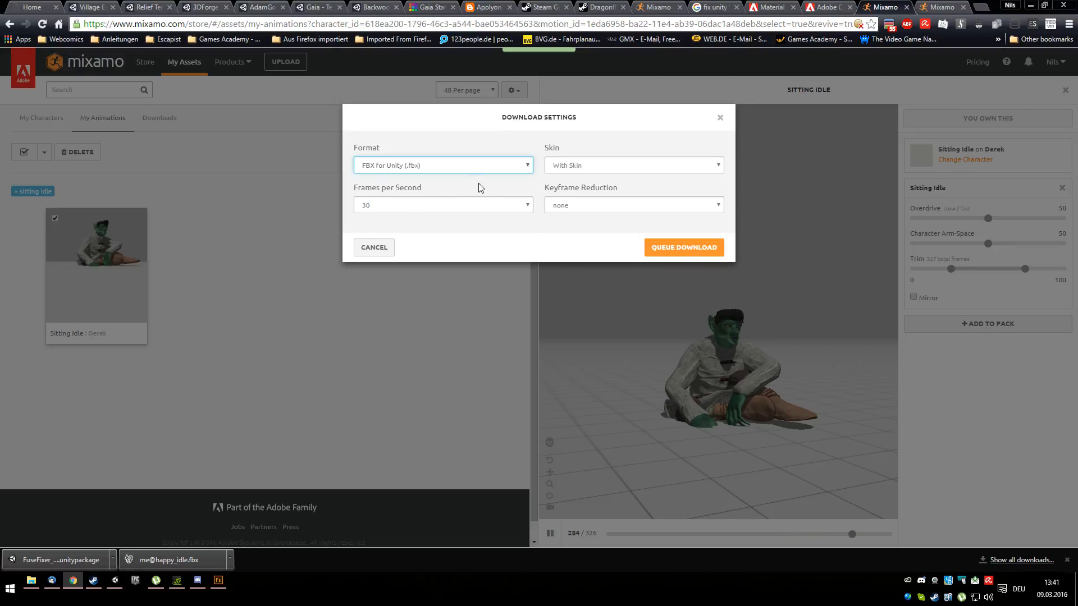
{"action": "left_click", "coordinate": [527, 205]}
{"action": "left_click", "coordinate": [439, 238]}
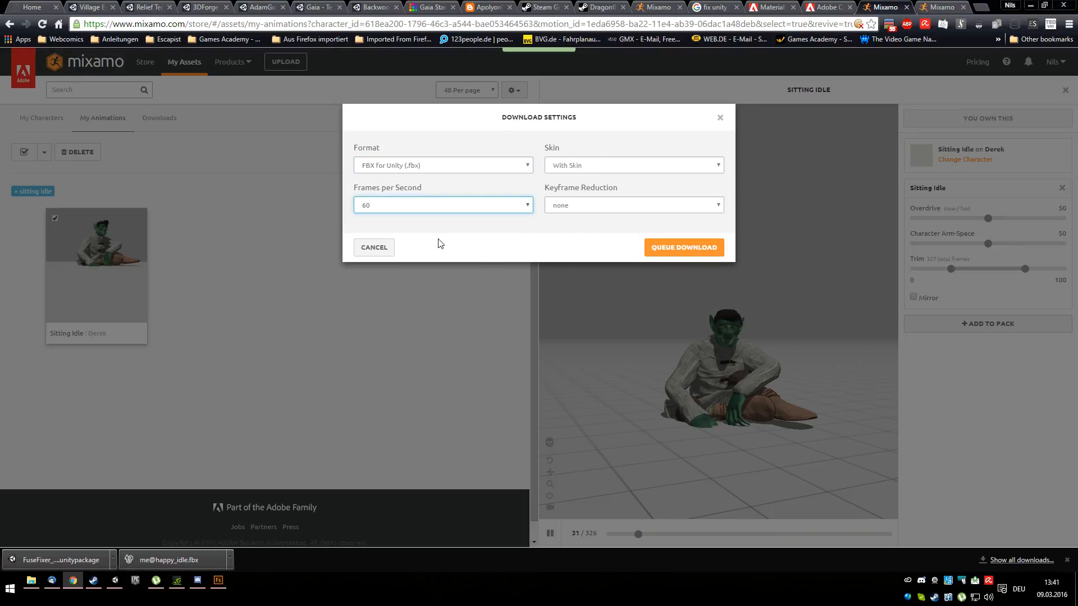
{"action": "left_click", "coordinate": [595, 205]}
{"action": "left_click", "coordinate": [515, 239]}
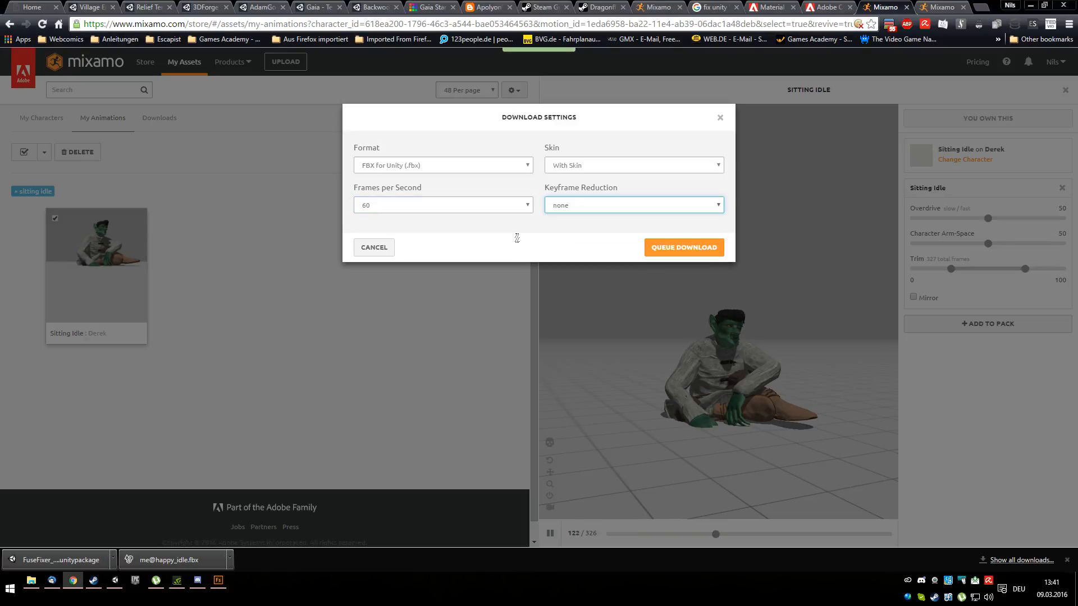
{"action": "left_click", "coordinate": [680, 251]}
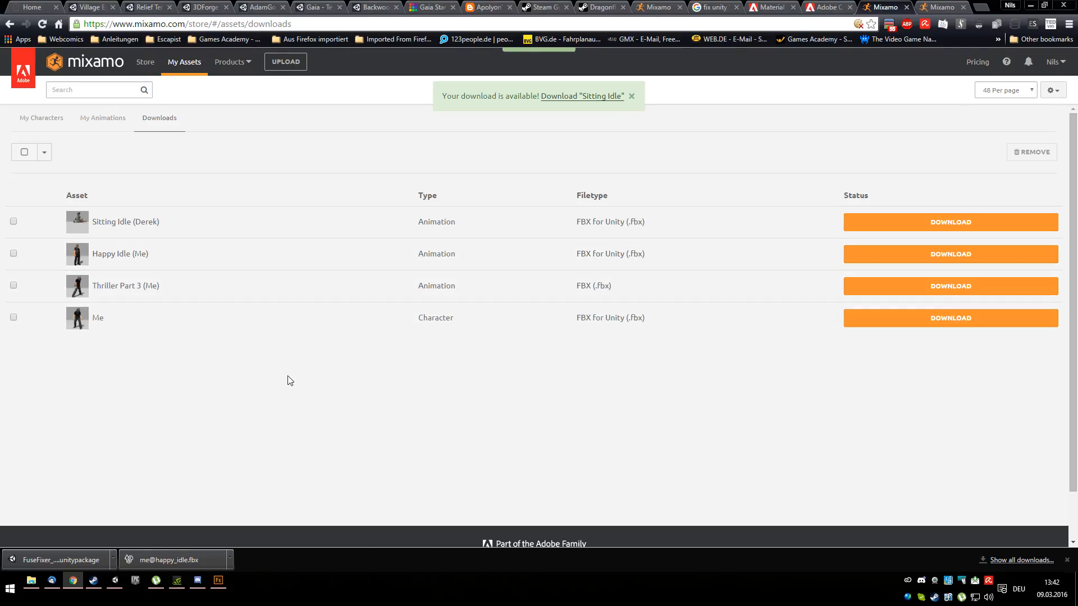
{"action": "left_click", "coordinate": [916, 225]}
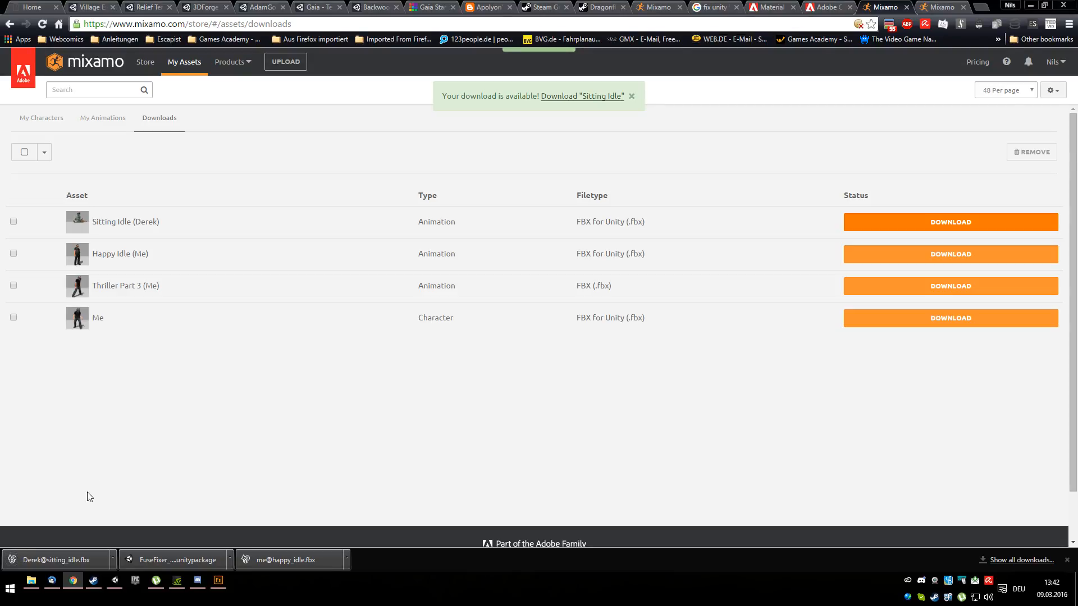
{"action": "left_click", "coordinate": [115, 581]}
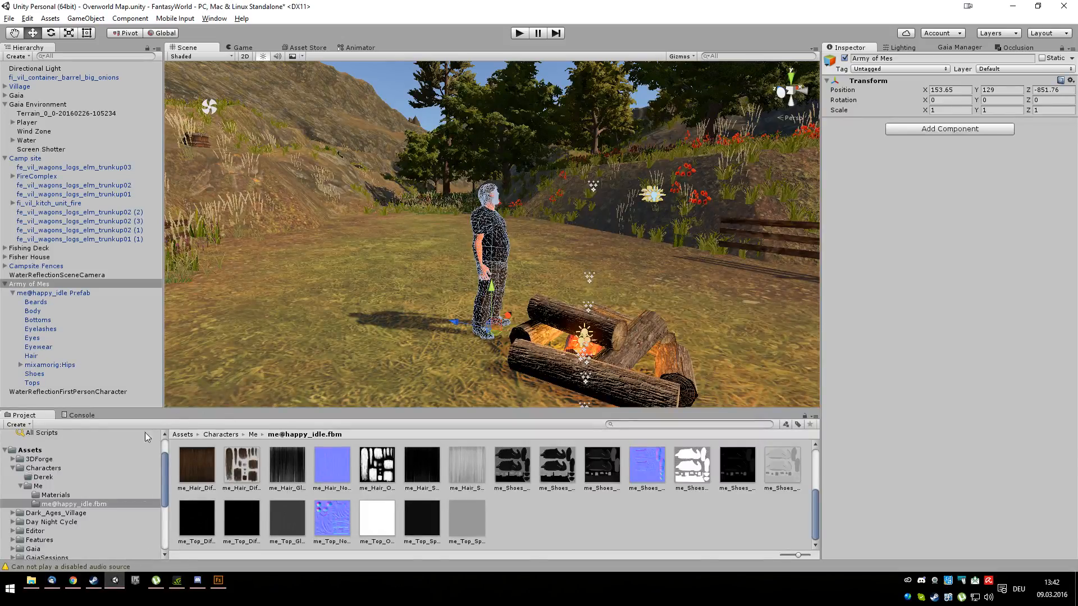
{"action": "left_click", "coordinate": [224, 435]}
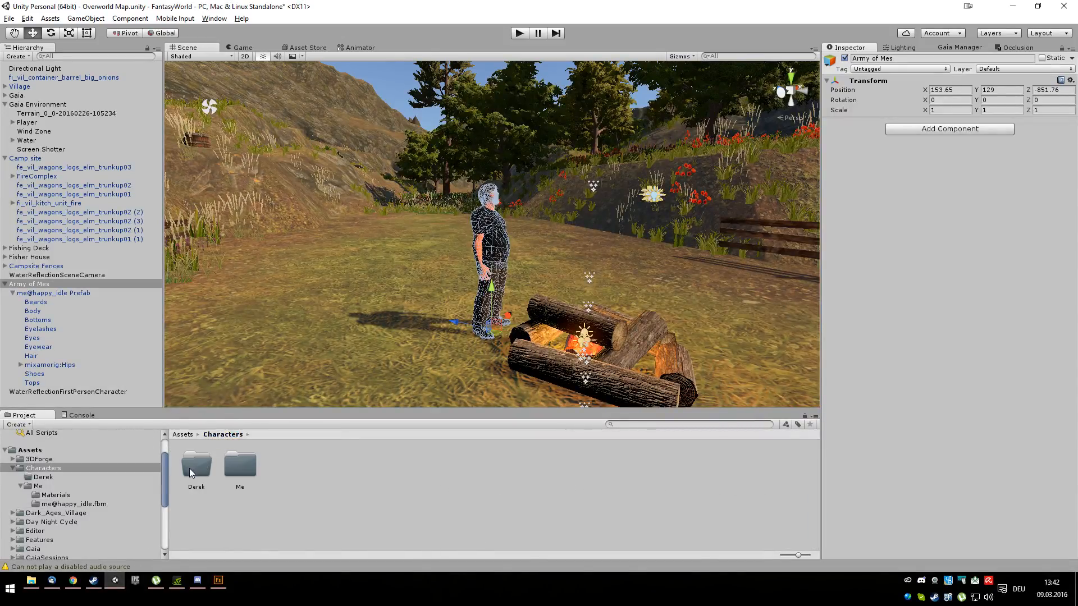
{"action": "double_click", "coordinate": [189, 468]}
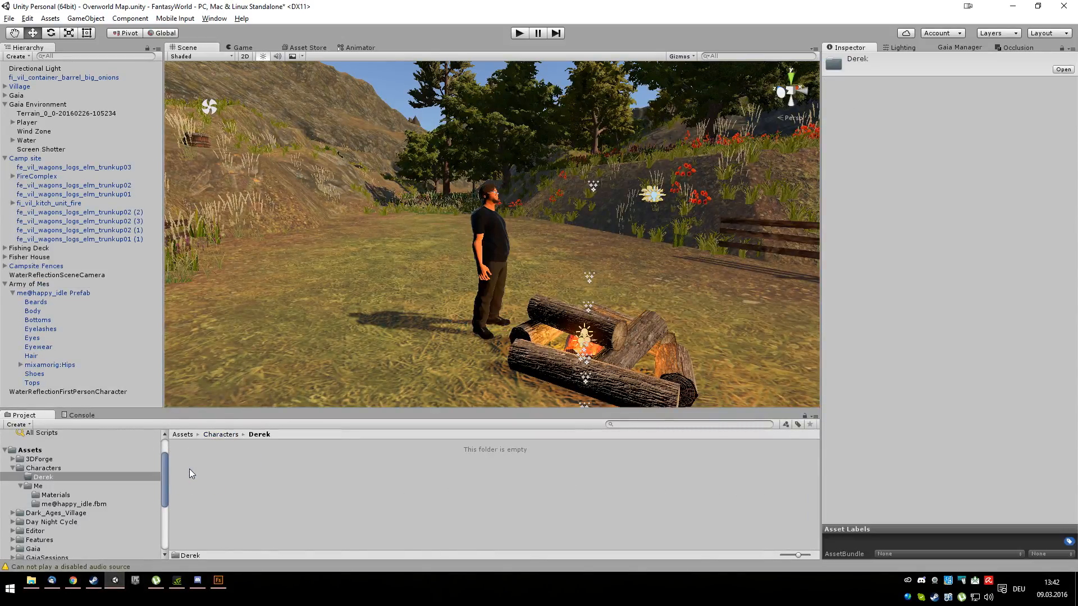
{"action": "left_click", "coordinate": [72, 581]}
{"action": "left_click_drag", "start_coordinate": [29, 565], "coordinate": [260, 498]}
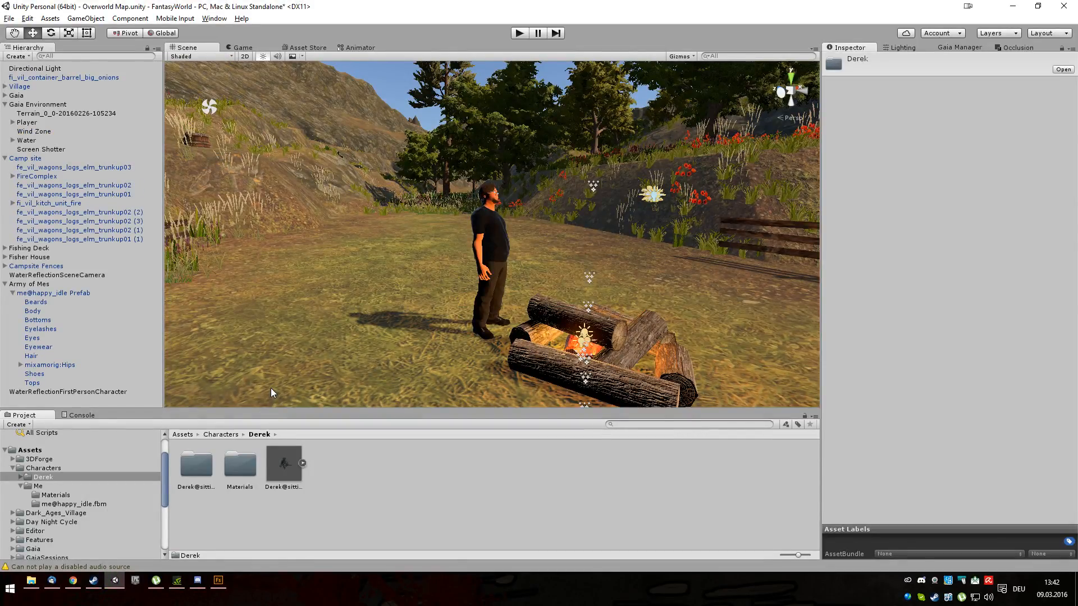
Examine Derek's imported materials, textures and sitting_idle model in the Unity project.
{"action": "double_click", "coordinate": [238, 466]}
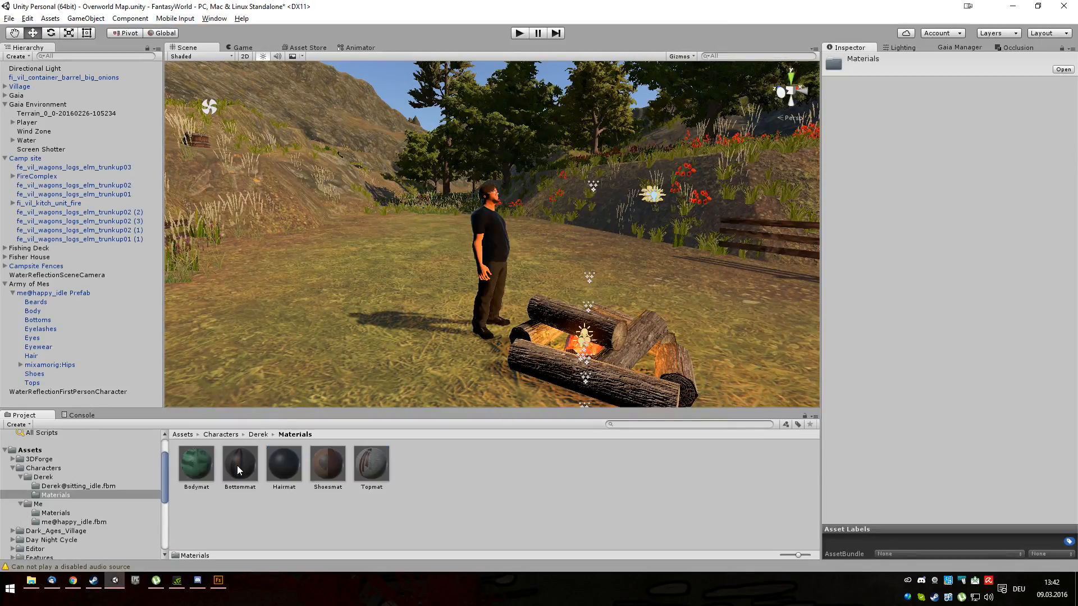
{"action": "left_click", "coordinate": [257, 436]}
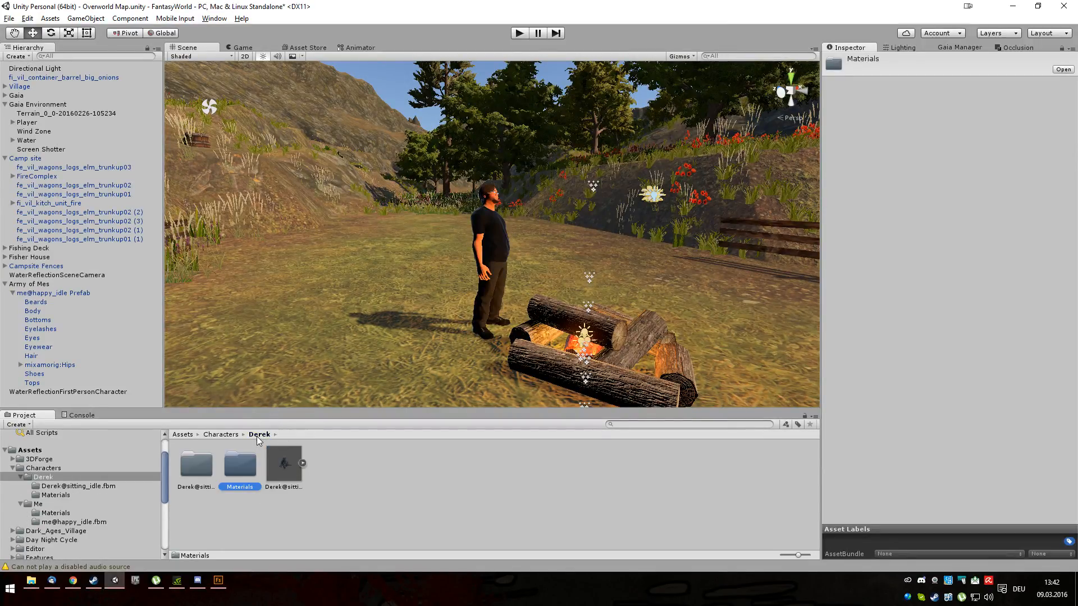
{"action": "double_click", "coordinate": [196, 465]}
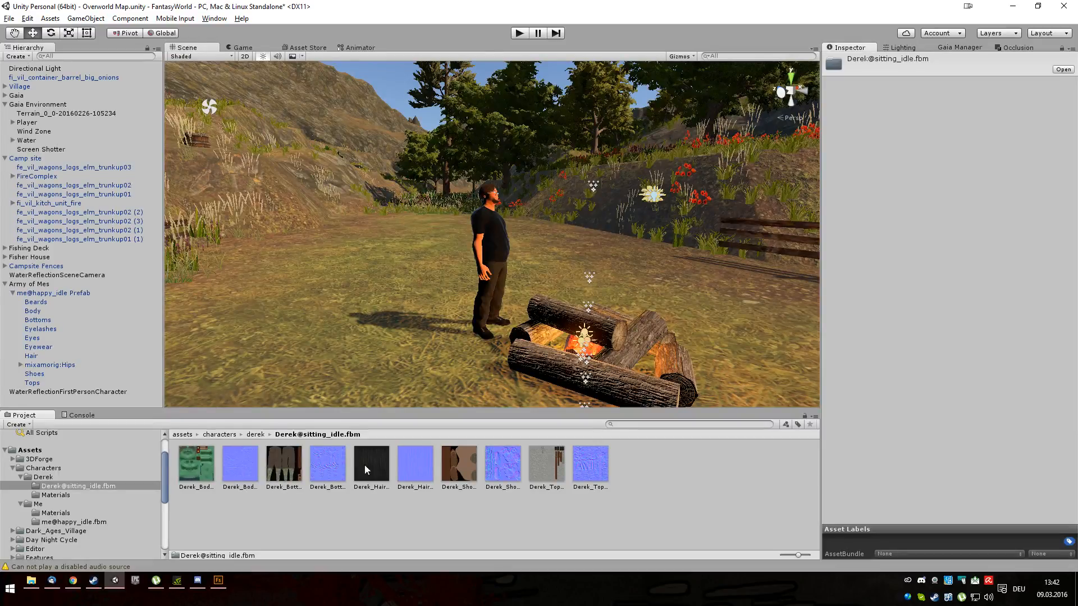
{"action": "left_click", "coordinate": [522, 516]}
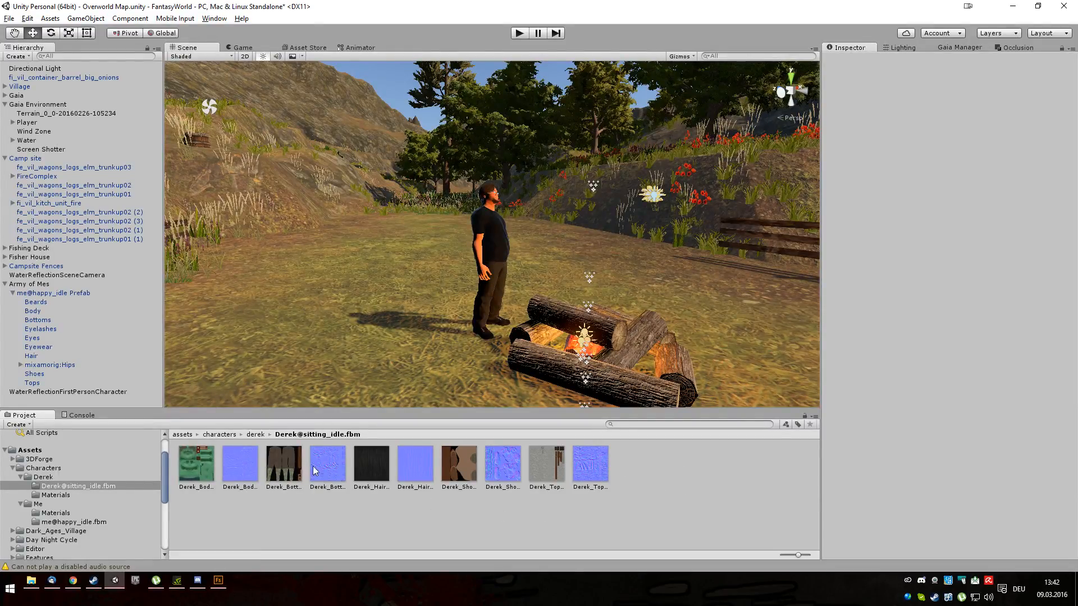
{"action": "left_click", "coordinate": [252, 435]}
{"action": "left_click", "coordinate": [285, 461]}
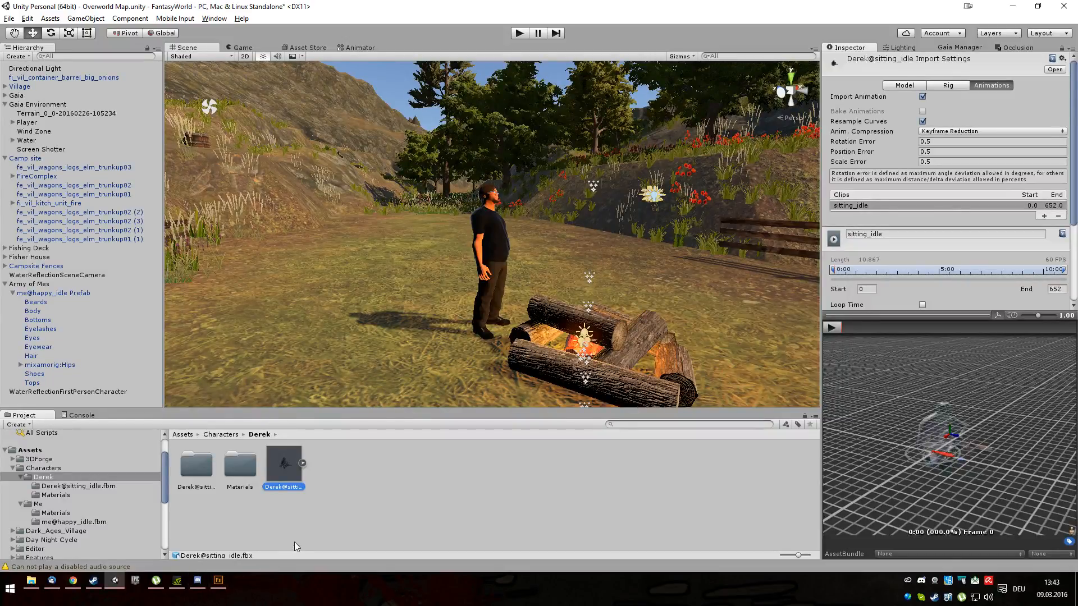
{"action": "left_click", "coordinate": [241, 472]}
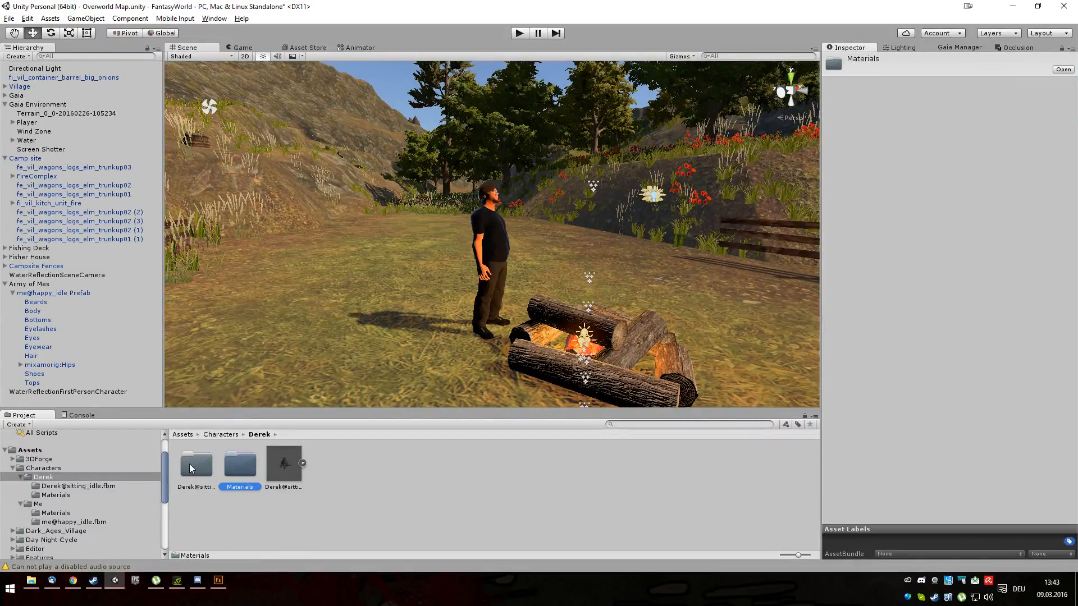
{"action": "left_click", "coordinate": [191, 469]}
{"action": "left_click", "coordinate": [253, 467]}
Enable Loop Time and Loop Pose for the sitting_idle clip of Derek@sitting_idle, preview it, and apply the import settings.
{"action": "left_click", "coordinate": [283, 466]}
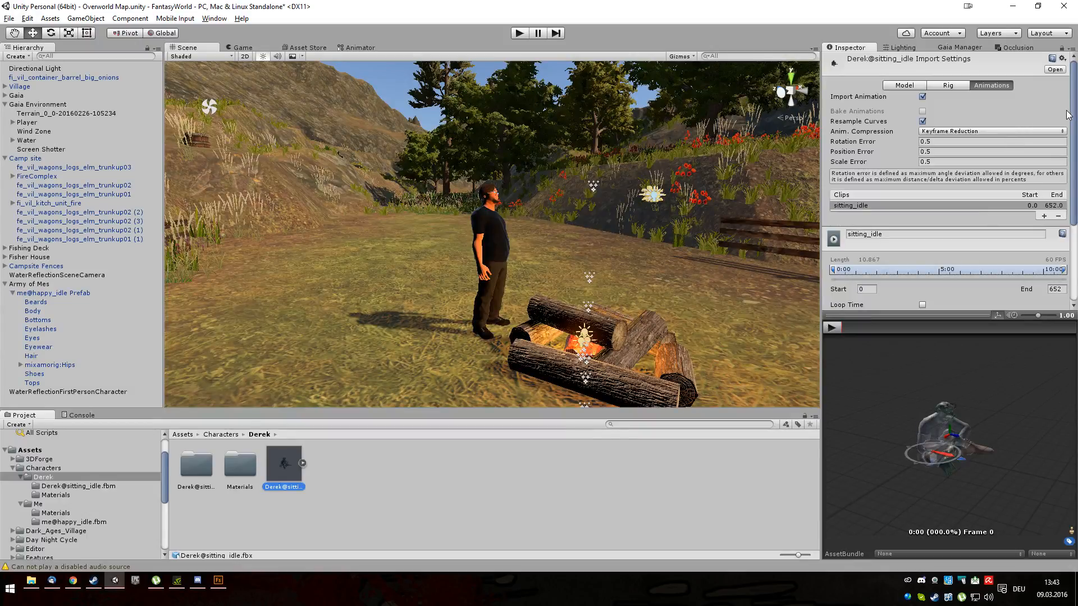
{"action": "left_click_drag", "start_coordinate": [1070, 112], "coordinate": [1068, 205]}
{"action": "left_click", "coordinate": [922, 181]}
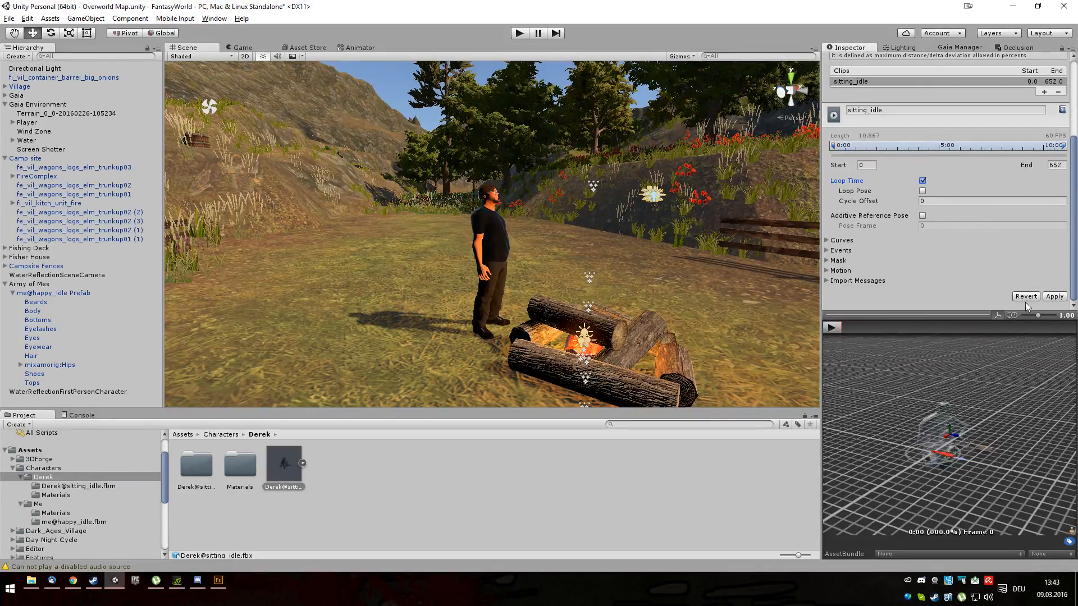
{"action": "left_click", "coordinate": [1054, 297]}
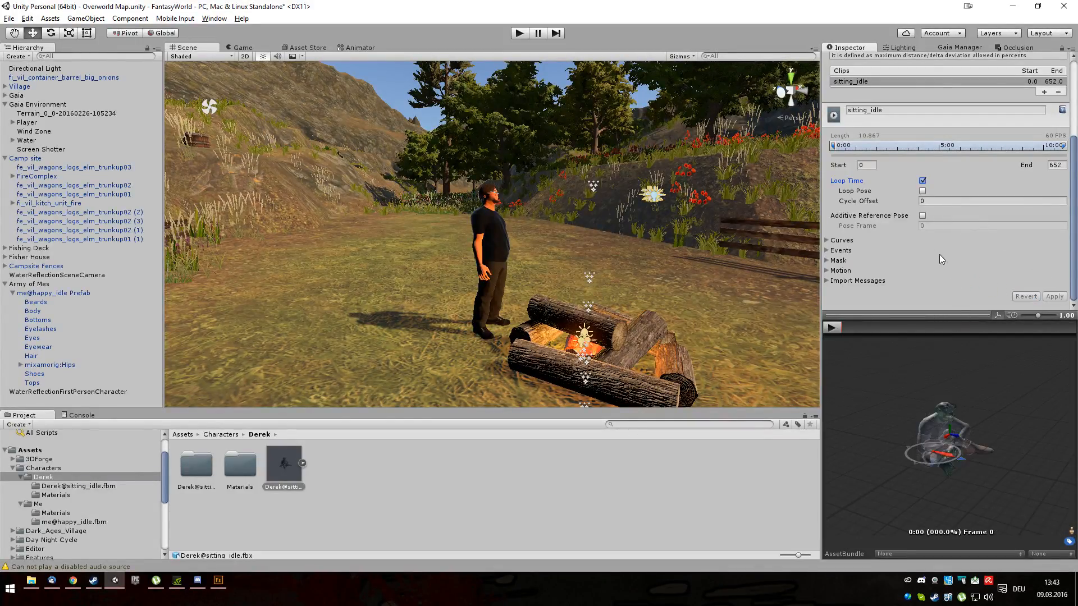
{"action": "left_click", "coordinate": [923, 191]}
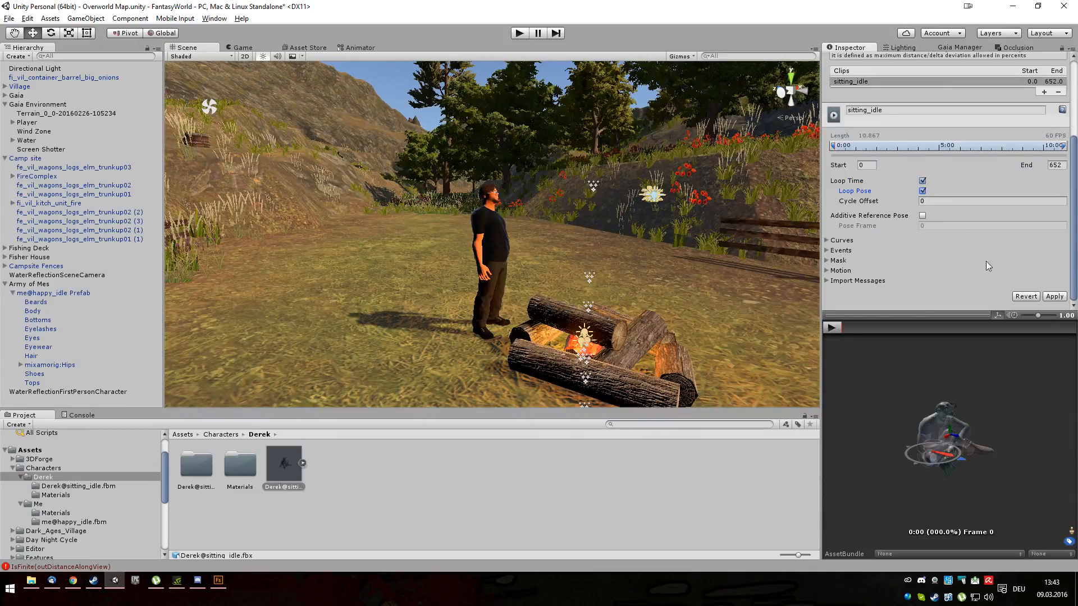
{"action": "left_click", "coordinate": [832, 329]}
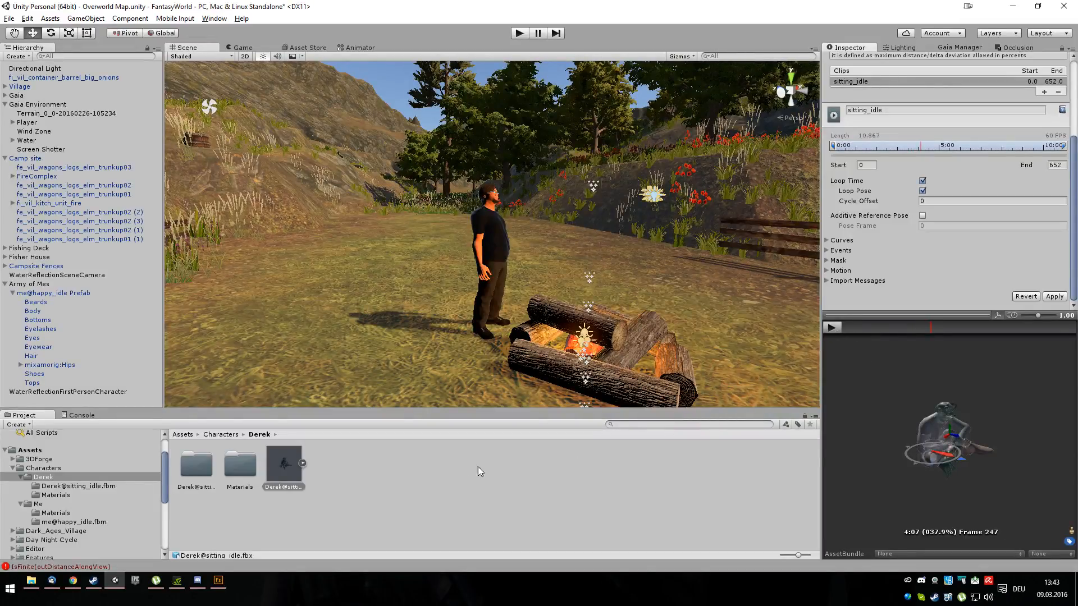
{"action": "left_click", "coordinate": [245, 469]}
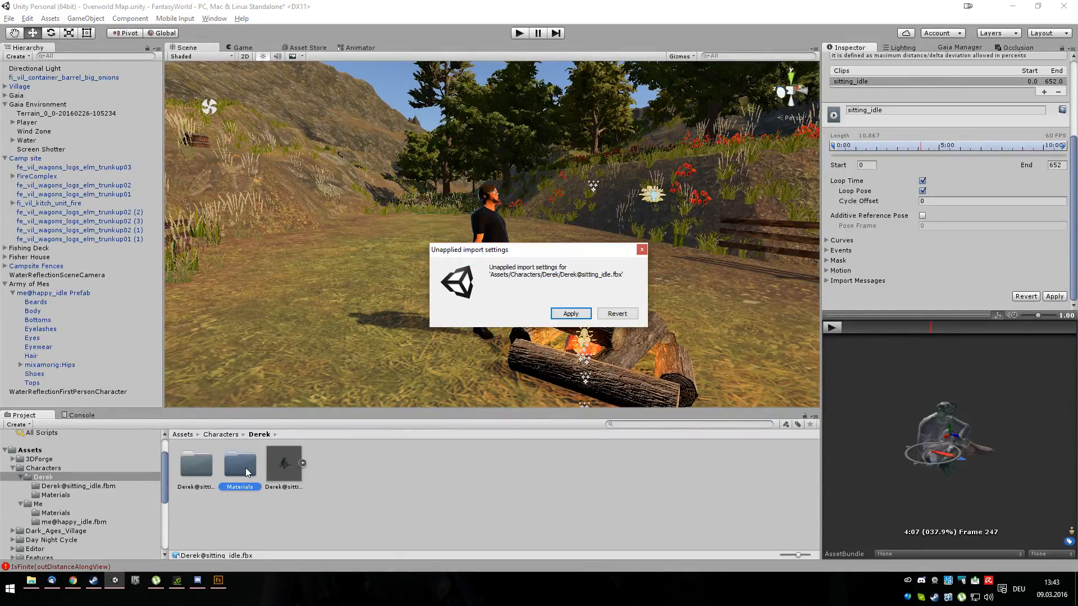
{"action": "left_click", "coordinate": [568, 314]}
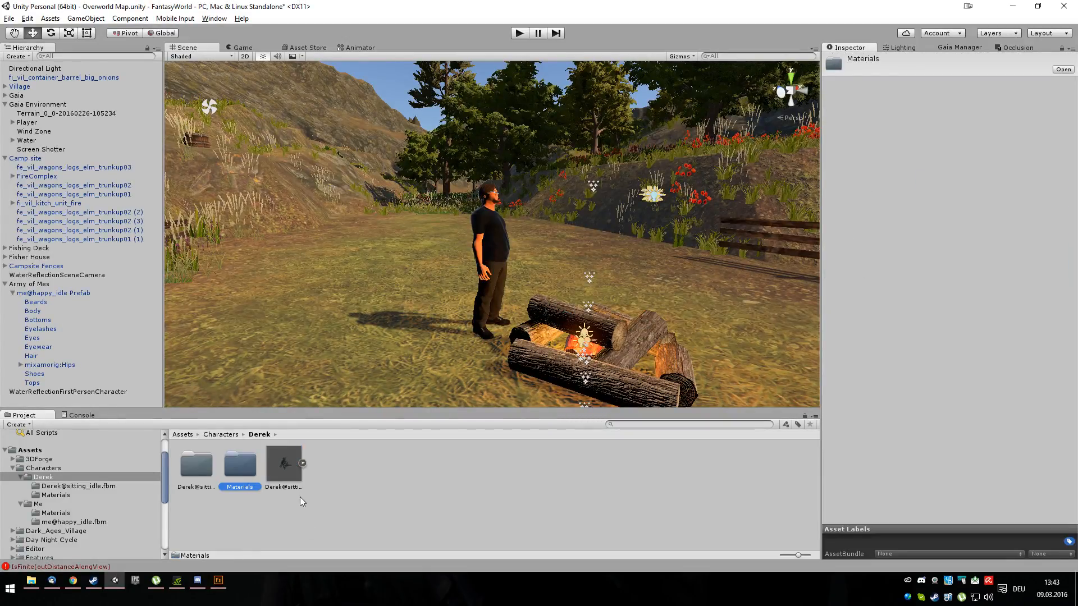
{"action": "double_click", "coordinate": [230, 468]}
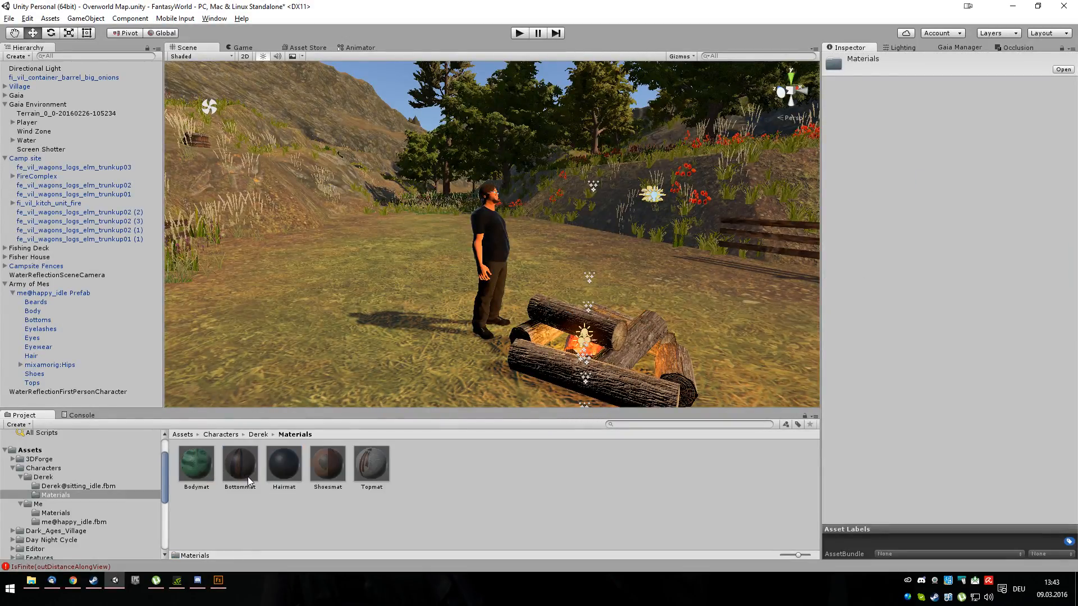
{"action": "left_click", "coordinate": [259, 434]}
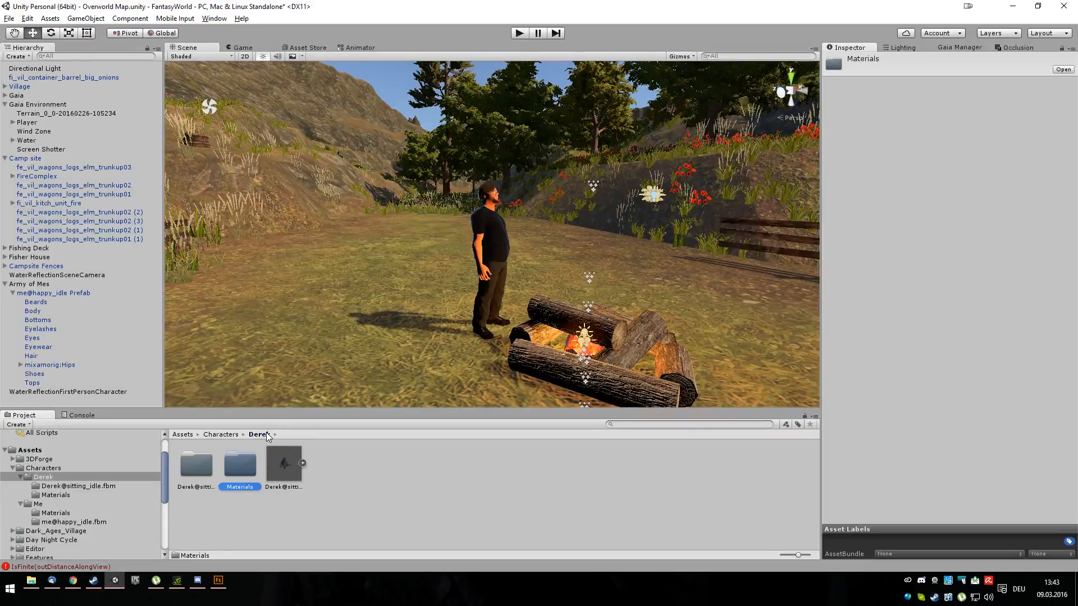
{"action": "left_click", "coordinate": [205, 470]}
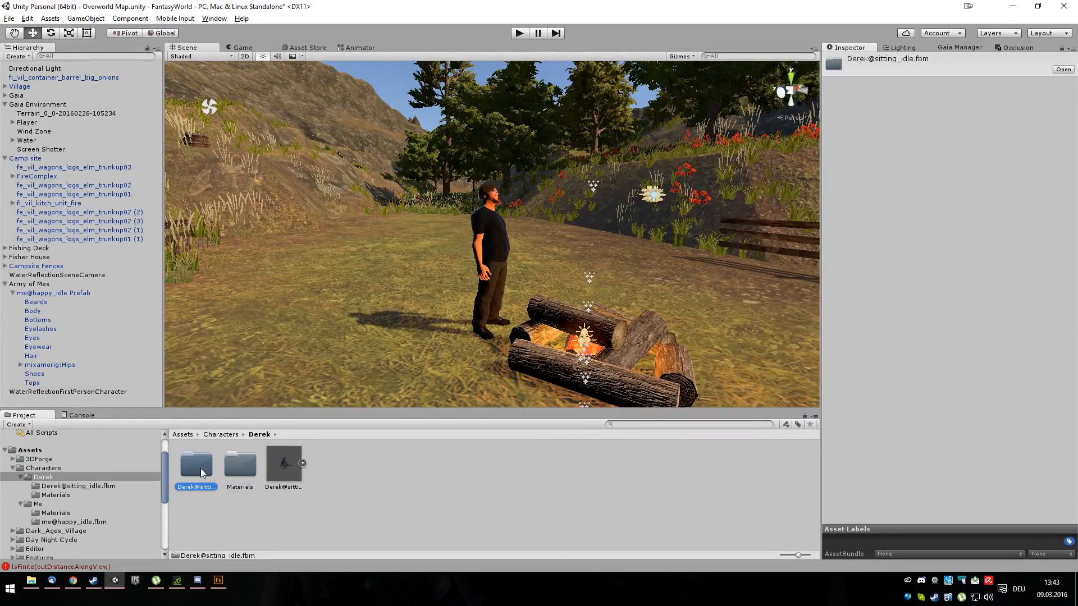
{"action": "double_click", "coordinate": [201, 470]}
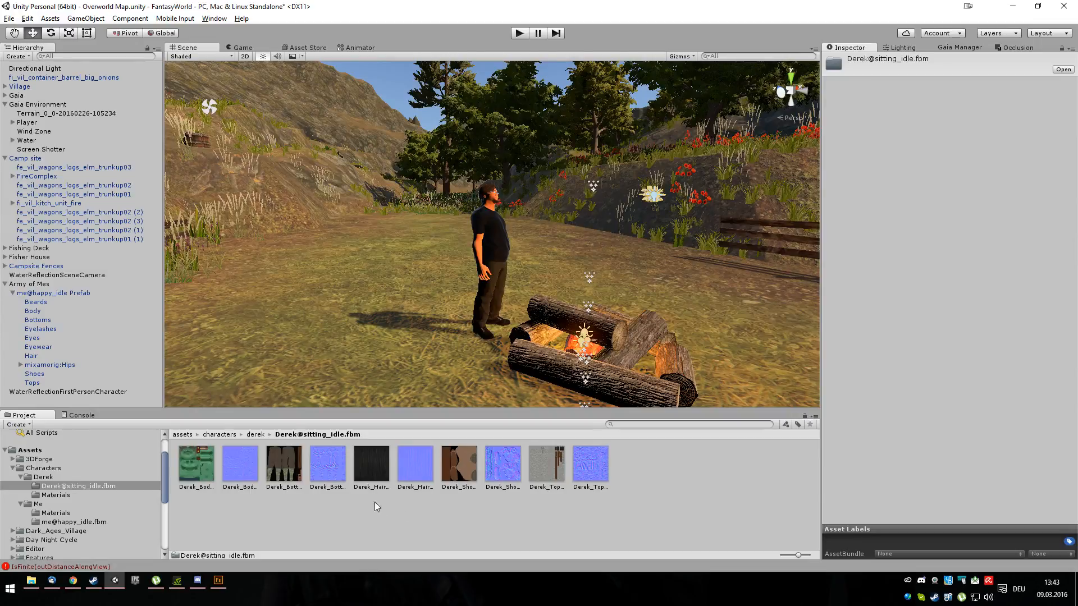
{"action": "left_click", "coordinate": [257, 435]}
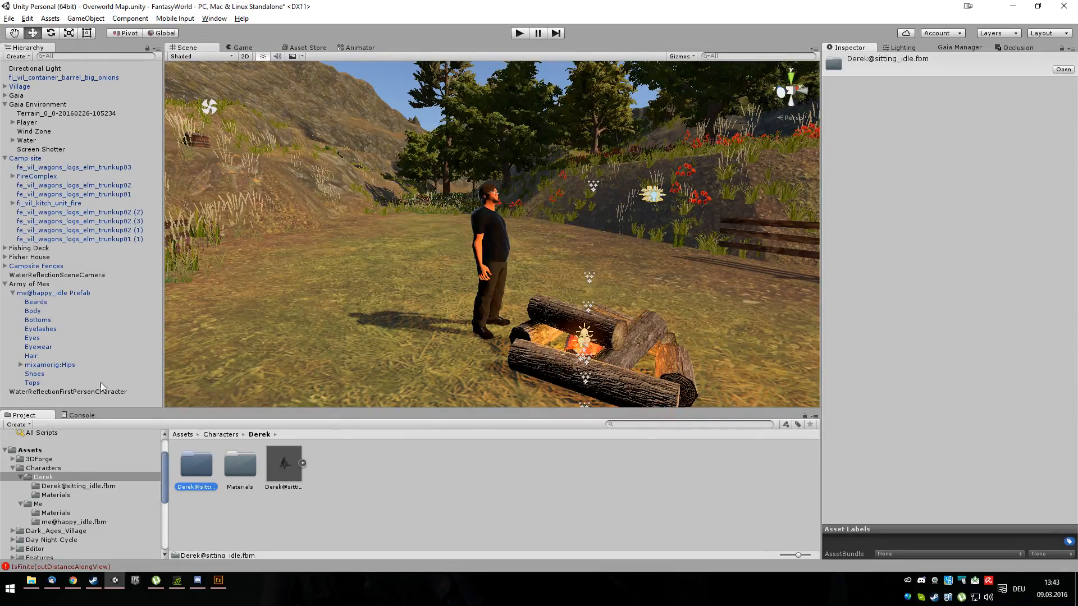
Switch to Chrome and read the Adobe forum thread on FBX for Unity material issues, including the FuseFixer package post and its before-and-after demo.
{"action": "left_click", "coordinate": [73, 583]}
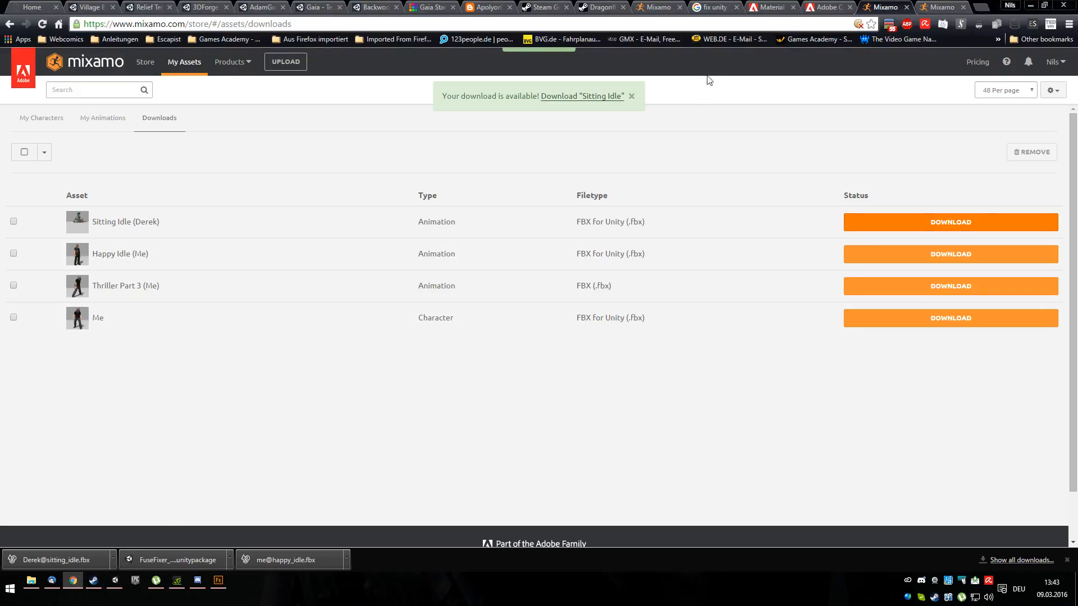
{"action": "left_click", "coordinate": [814, 8]}
{"action": "left_click", "coordinate": [776, 8]}
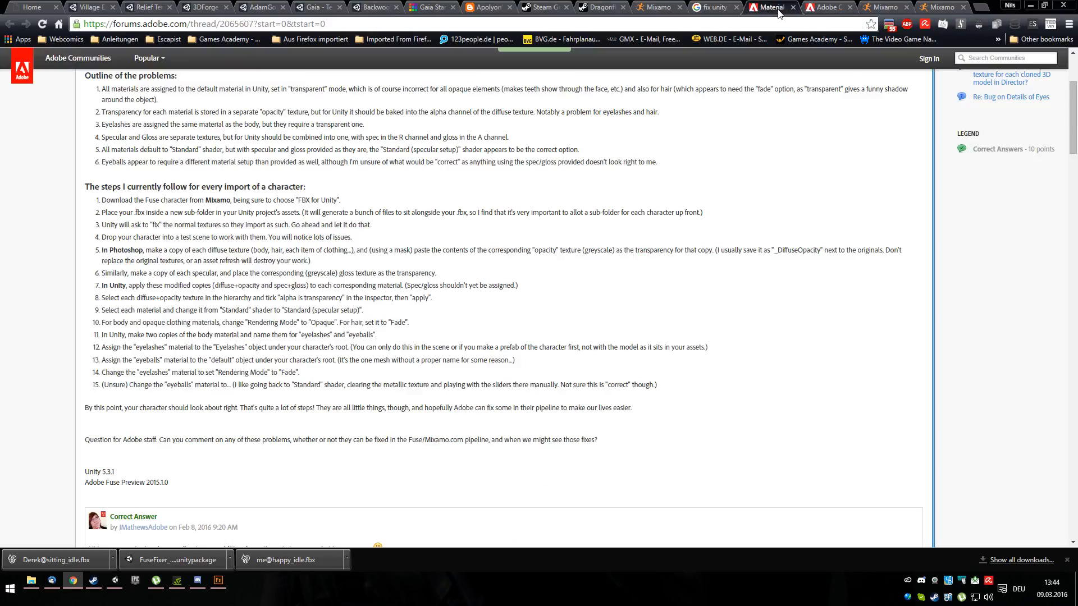
{"action": "scroll", "coordinate": [382, 340], "scroll_direction": "up", "scroll_amount": 3}
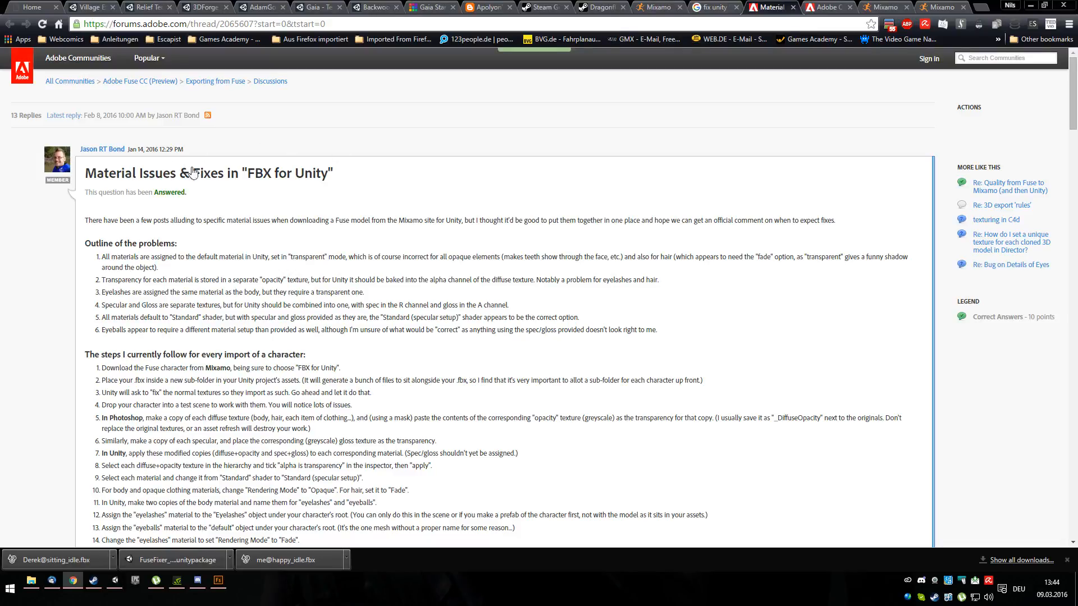
{"action": "scroll", "coordinate": [197, 238], "scroll_direction": "down", "scroll_amount": 2}
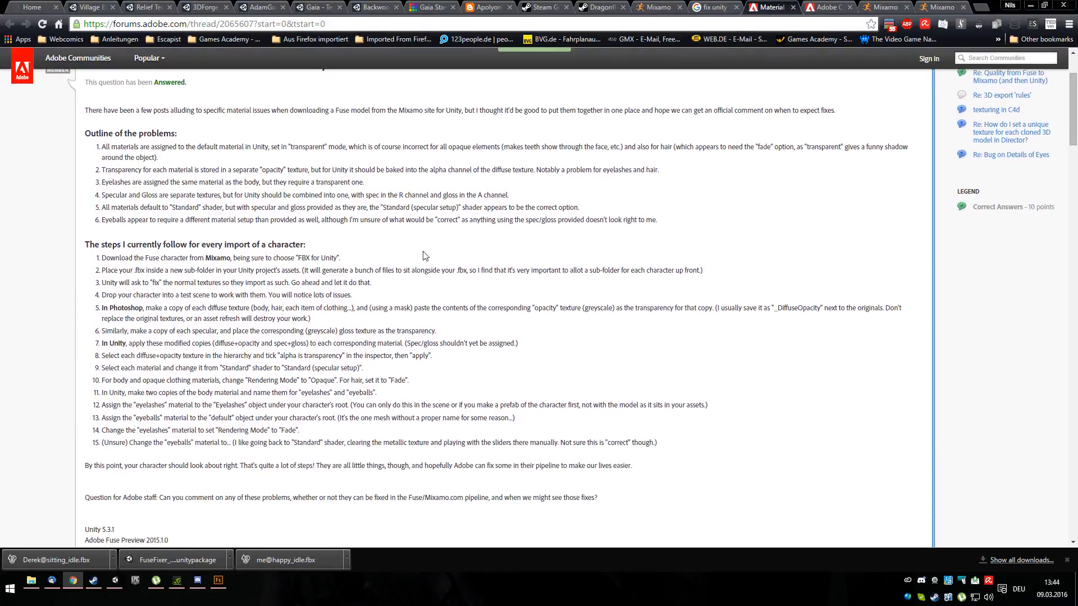
{"action": "scroll", "coordinate": [199, 297], "scroll_direction": "down", "scroll_amount": 6}
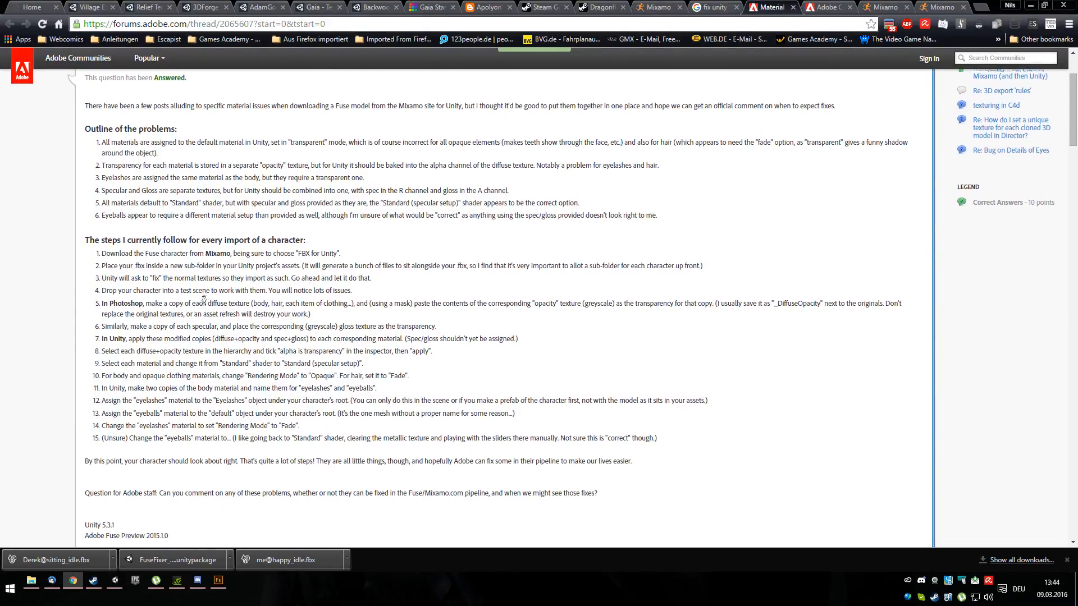
{"action": "scroll", "coordinate": [210, 290], "scroll_direction": "down", "scroll_amount": 5}
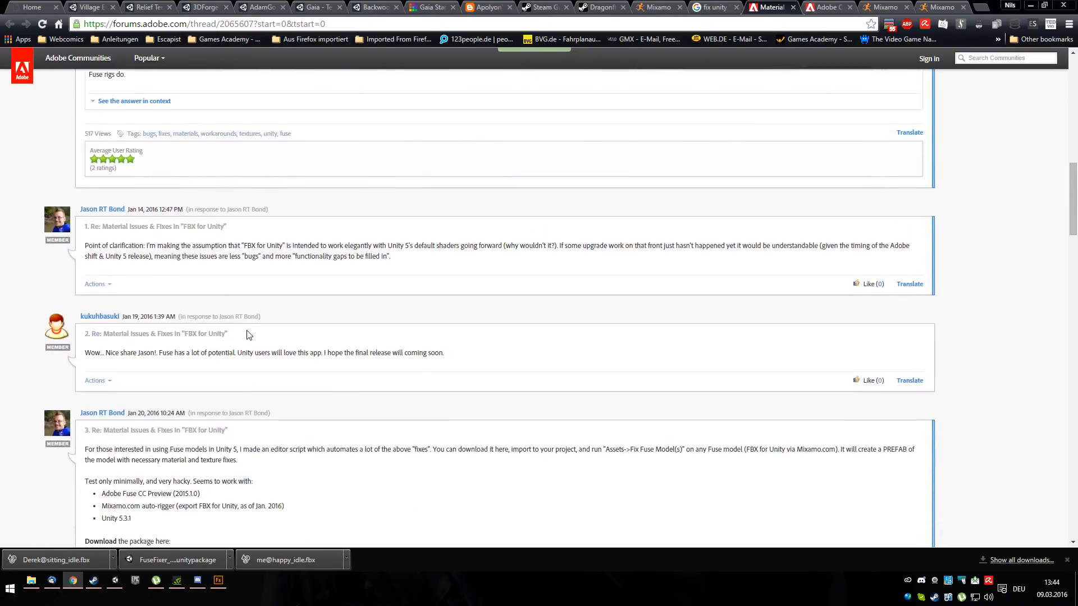
{"action": "scroll", "coordinate": [249, 335], "scroll_direction": "down", "scroll_amount": 3}
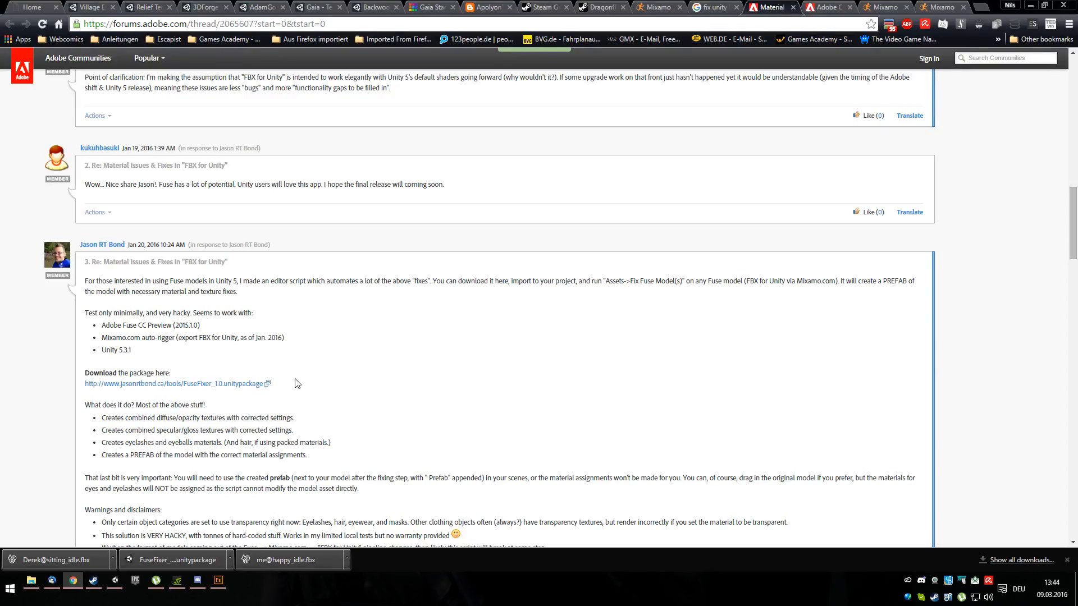
{"action": "scroll", "coordinate": [301, 359], "scroll_direction": "down", "scroll_amount": 6}
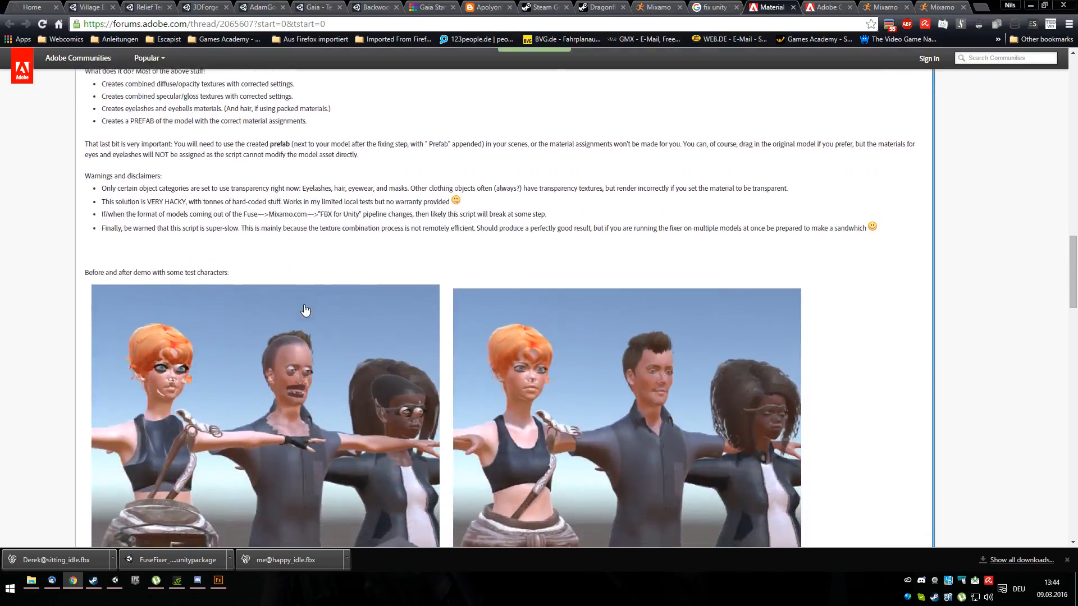
{"action": "scroll", "coordinate": [305, 310], "scroll_direction": "down", "scroll_amount": 3}
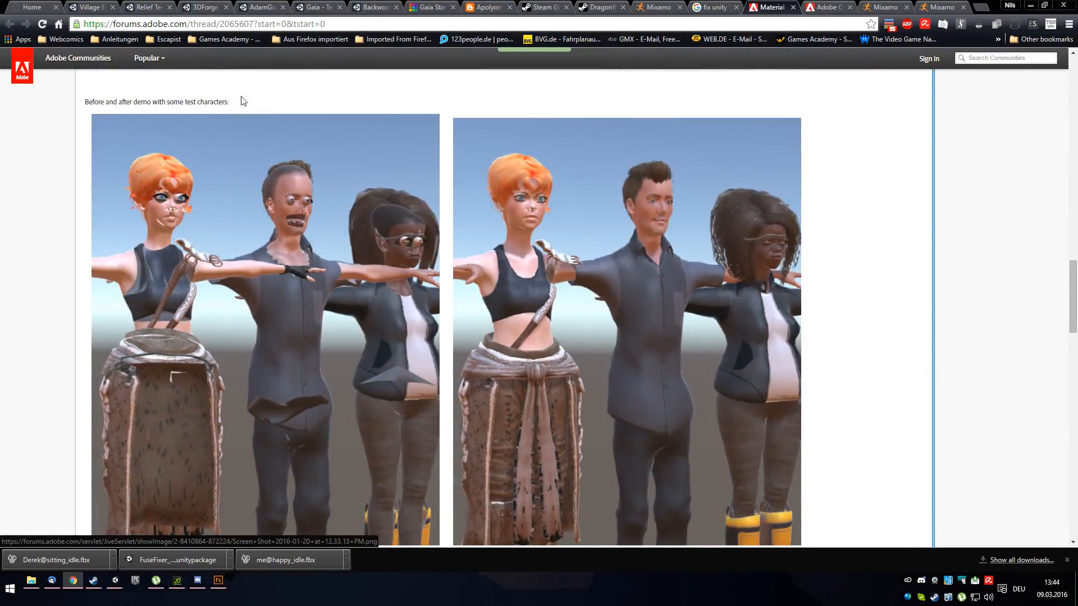
{"action": "scroll", "coordinate": [235, 309], "scroll_direction": "down", "scroll_amount": 1}
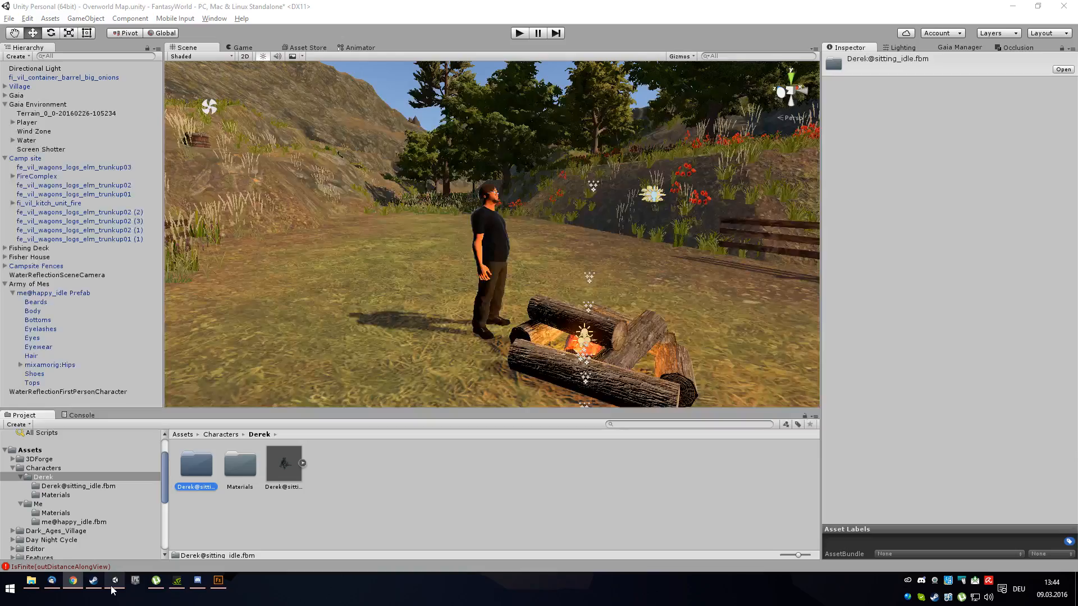
{"action": "left_click", "coordinate": [114, 582]}
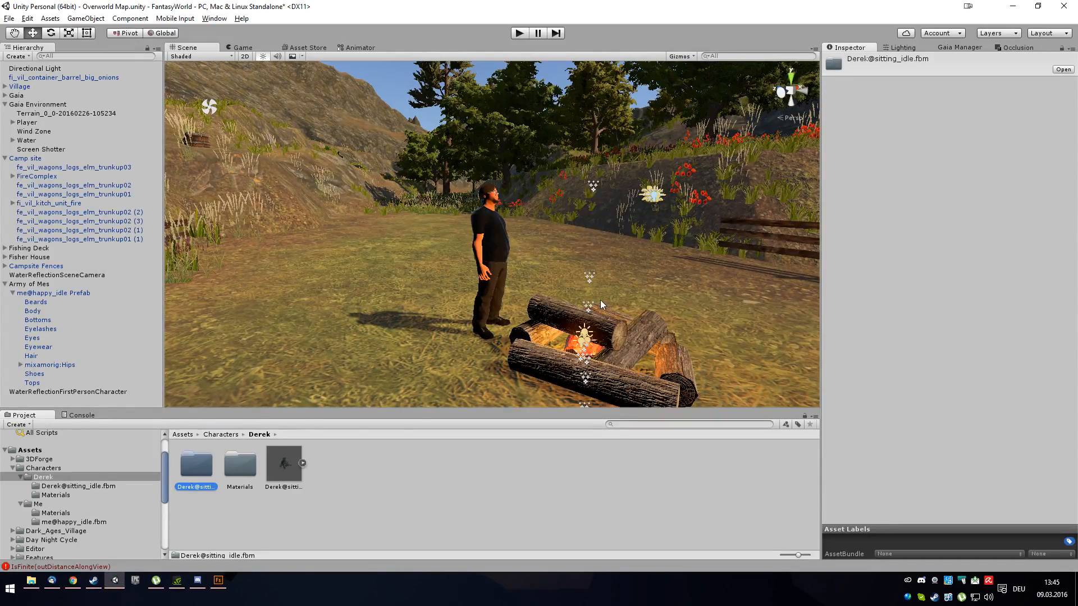
{"action": "double_click", "coordinate": [204, 466]}
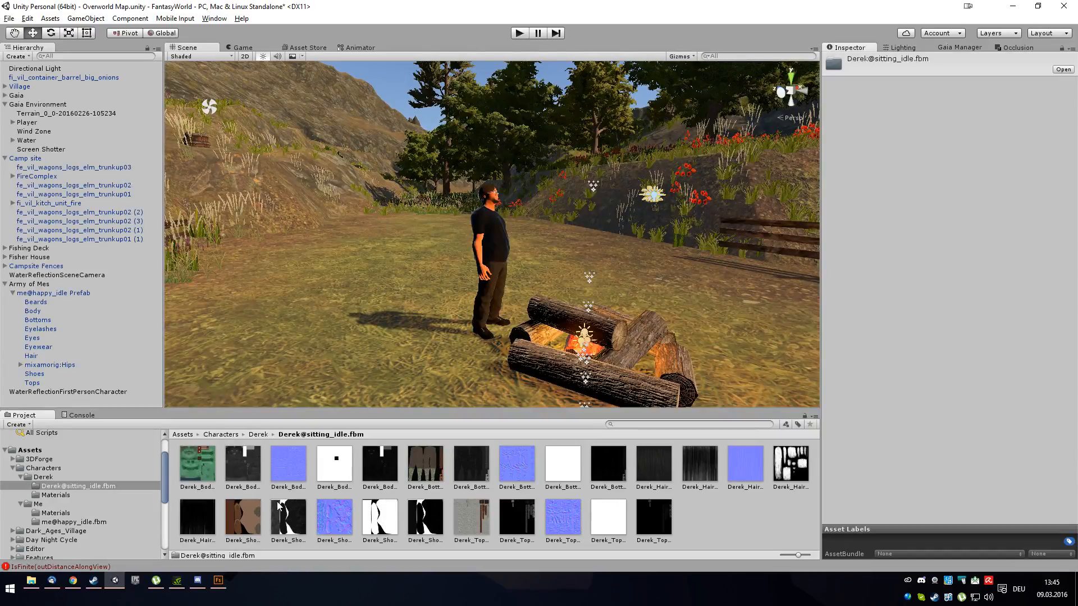
{"action": "left_click", "coordinate": [207, 473]}
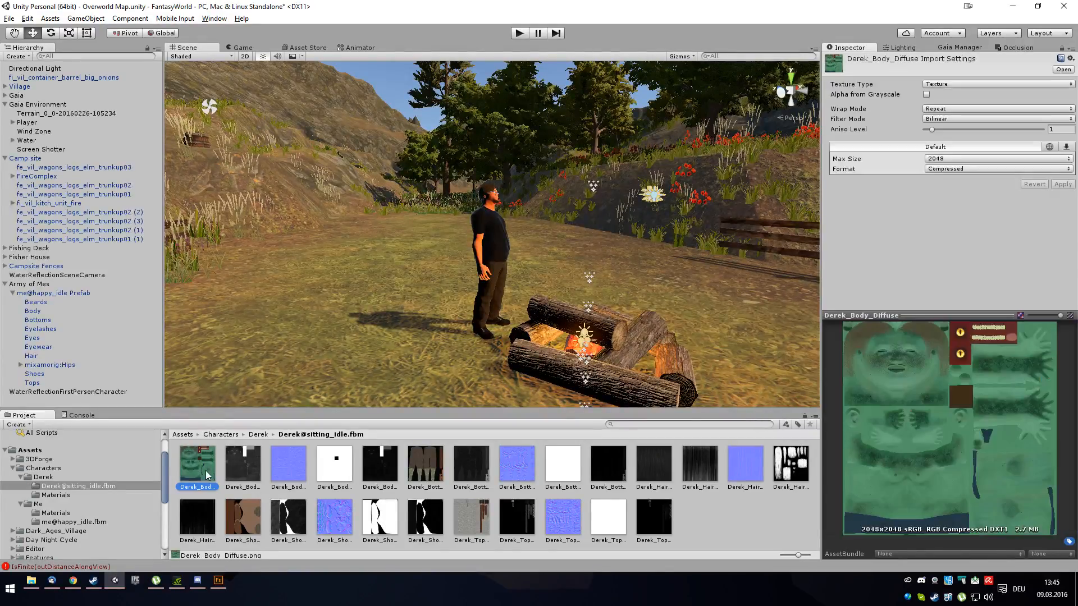
{"action": "left_click", "coordinate": [291, 470]}
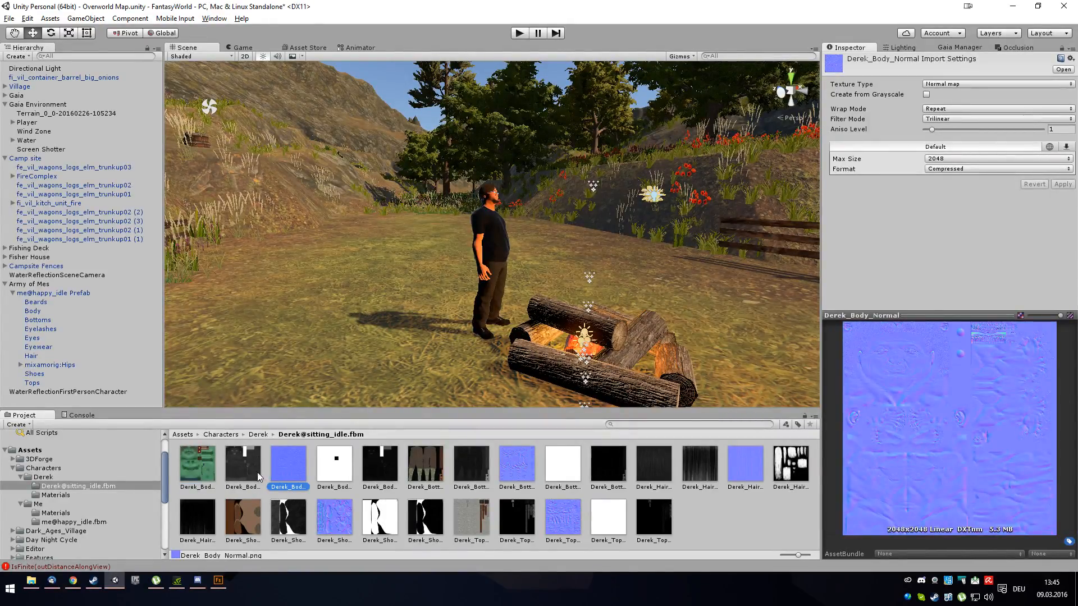
{"action": "left_click", "coordinate": [237, 474]}
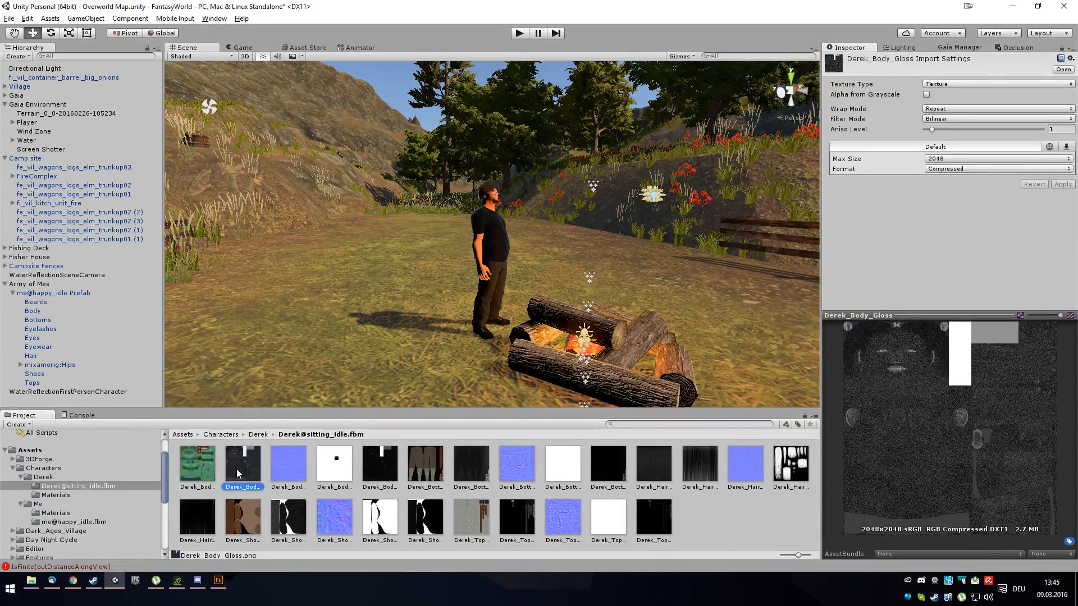
{"action": "left_click", "coordinate": [339, 471]}
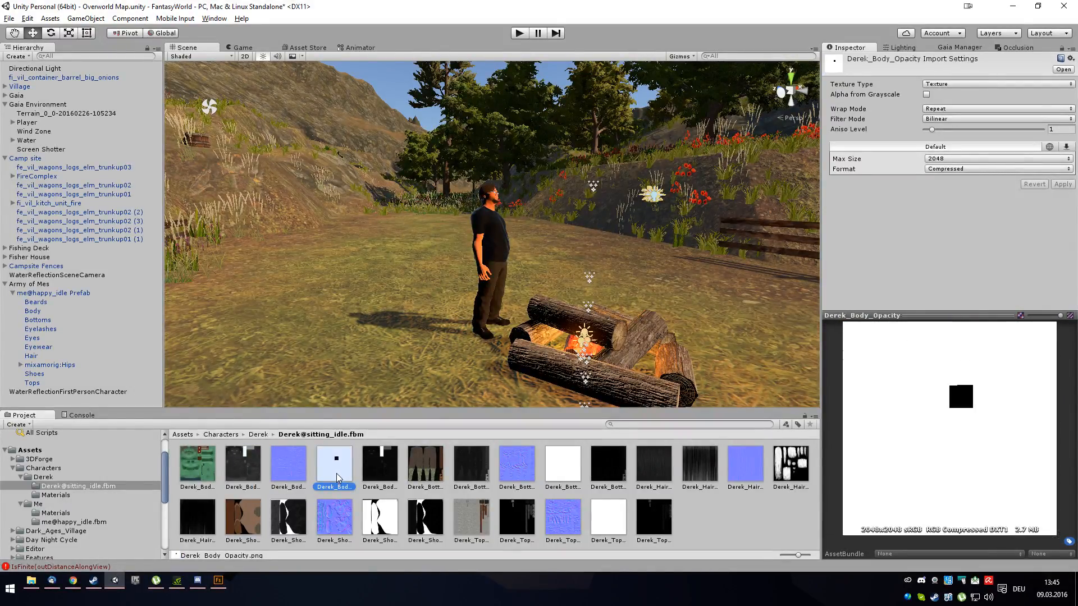
{"action": "left_click", "coordinate": [377, 466]}
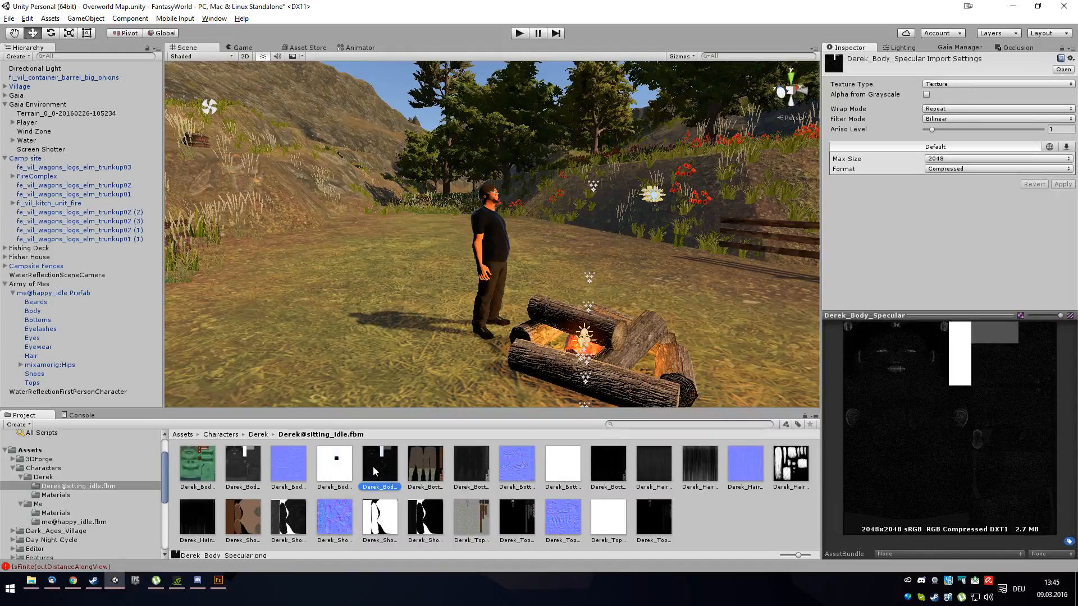
{"action": "left_click", "coordinate": [250, 467]}
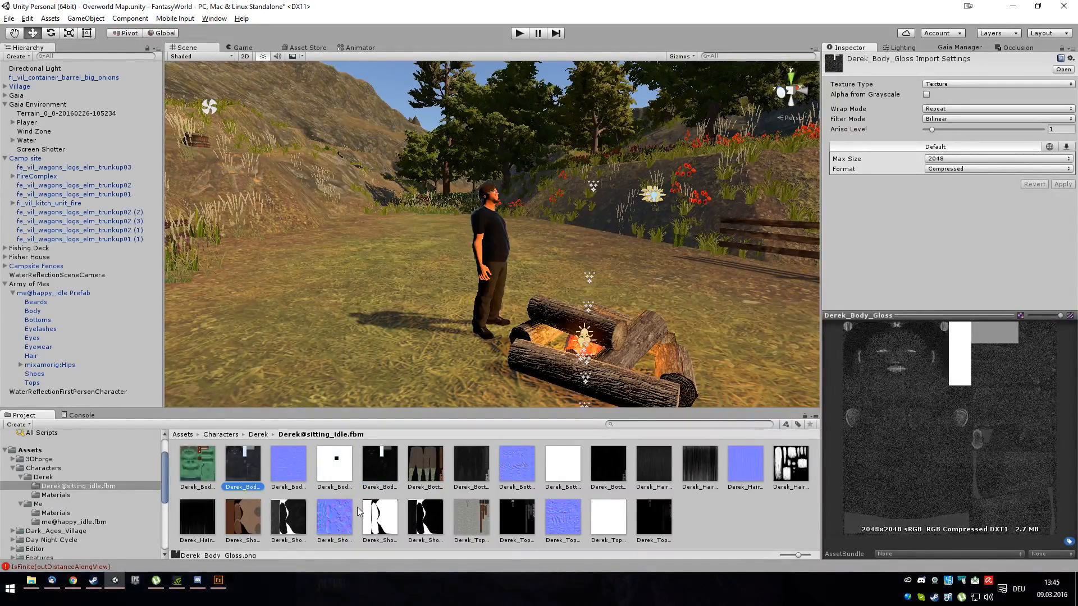
{"action": "left_click", "coordinate": [202, 466]}
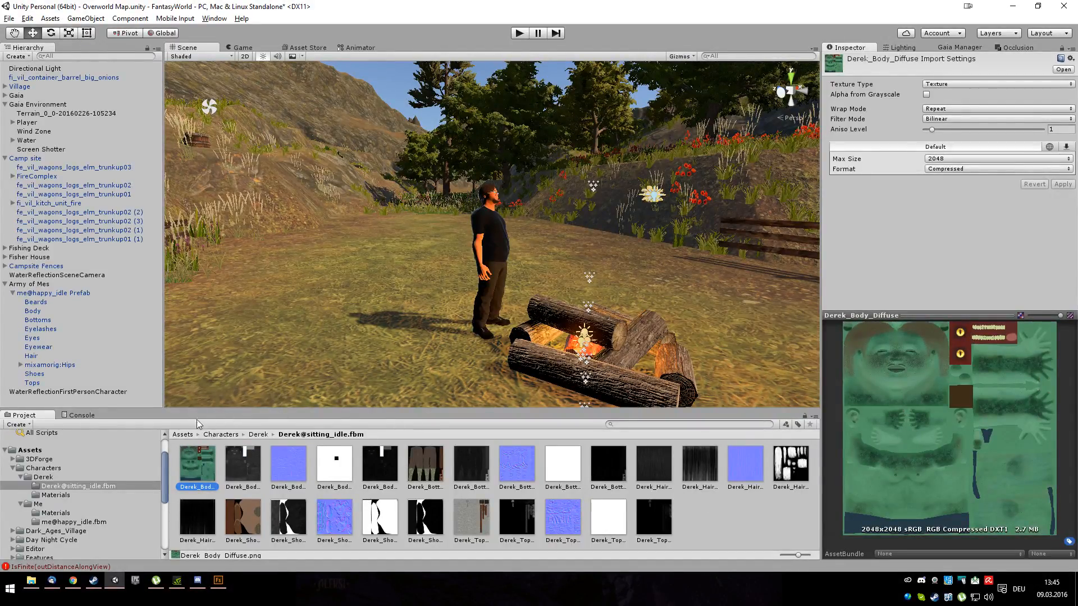
Run Fix Fuse Model(s) on the Derek@sitting_idle model in the Characters/Derek folder.
{"action": "left_click", "coordinate": [258, 434]}
{"action": "left_click", "coordinate": [285, 463]}
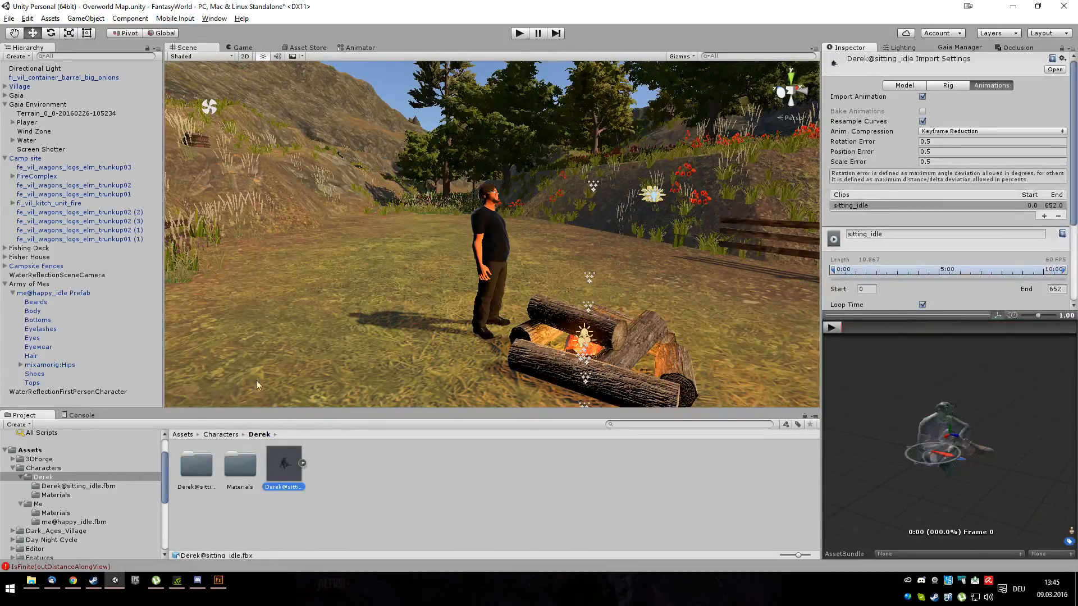
{"action": "left_click", "coordinate": [50, 19]}
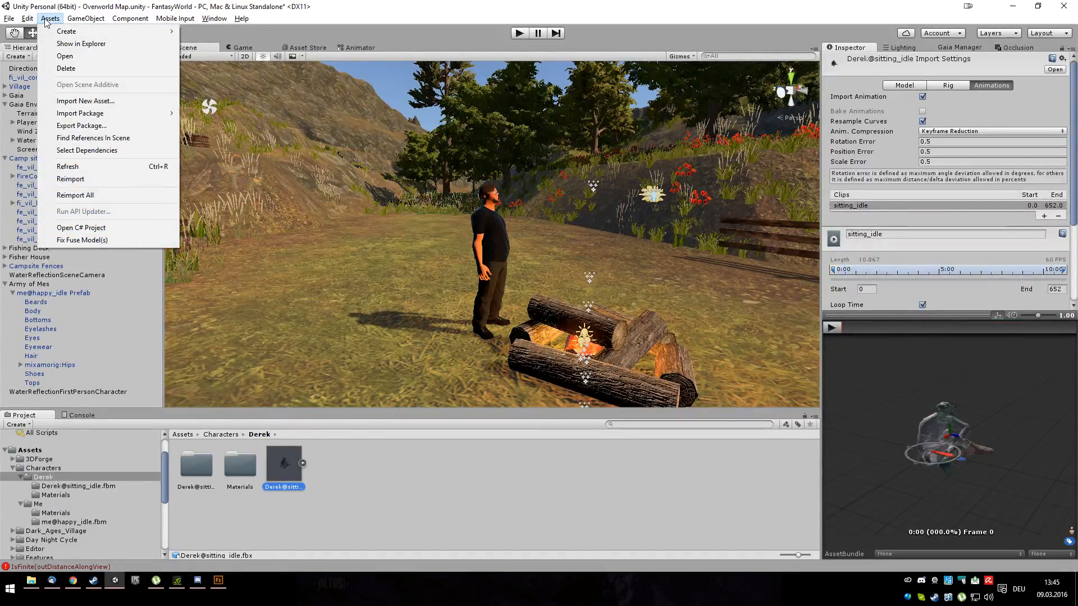
{"action": "left_click", "coordinate": [89, 241]}
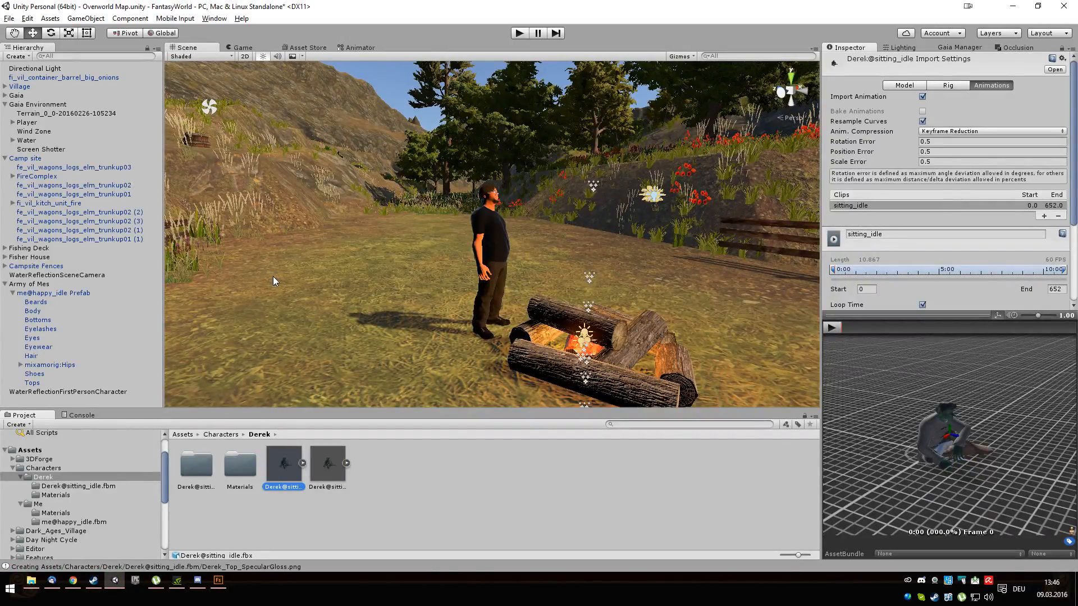
Place the Derek@sitting_idle Prefab beside the campfire in the scene and rotate it about -115 degrees around Y.
{"action": "left_click", "coordinate": [332, 470]}
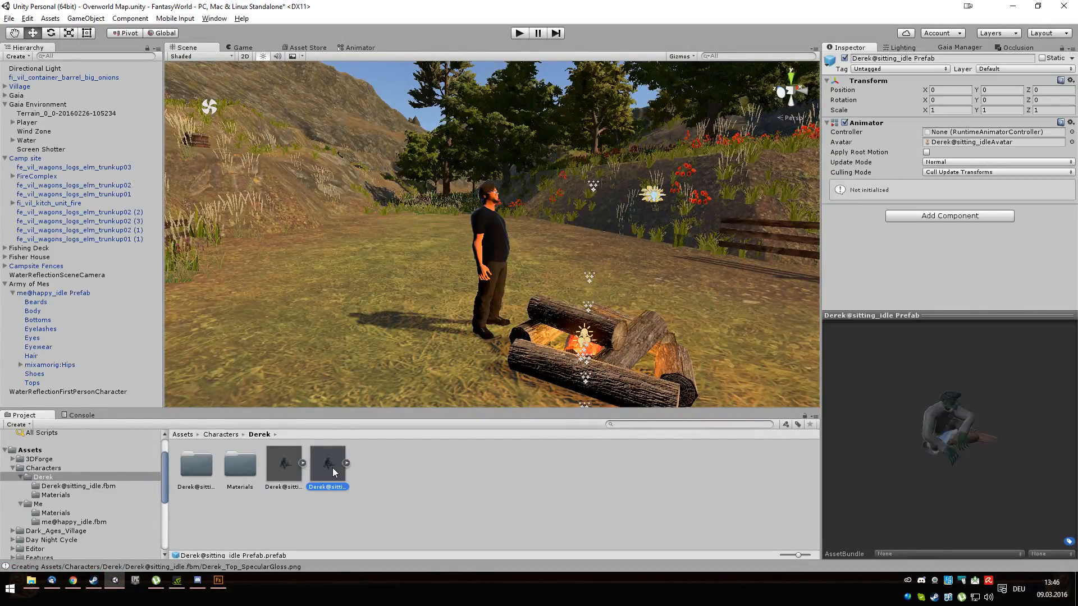
{"action": "left_click_drag", "start_coordinate": [427, 364], "coordinate": [624, 316]}
{"action": "scroll", "coordinate": [652, 314], "scroll_direction": "up", "scroll_amount": 4}
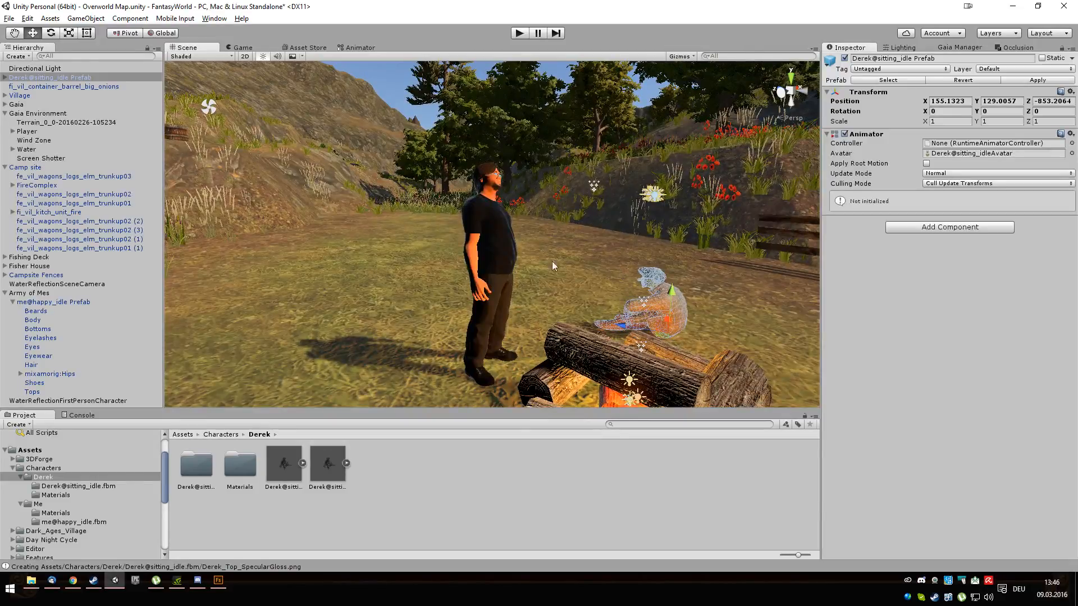
{"action": "left_click", "coordinate": [50, 33]}
{"action": "left_click_drag", "start_coordinate": [649, 349], "coordinate": [824, 382]}
{"action": "left_click", "coordinate": [783, 347]}
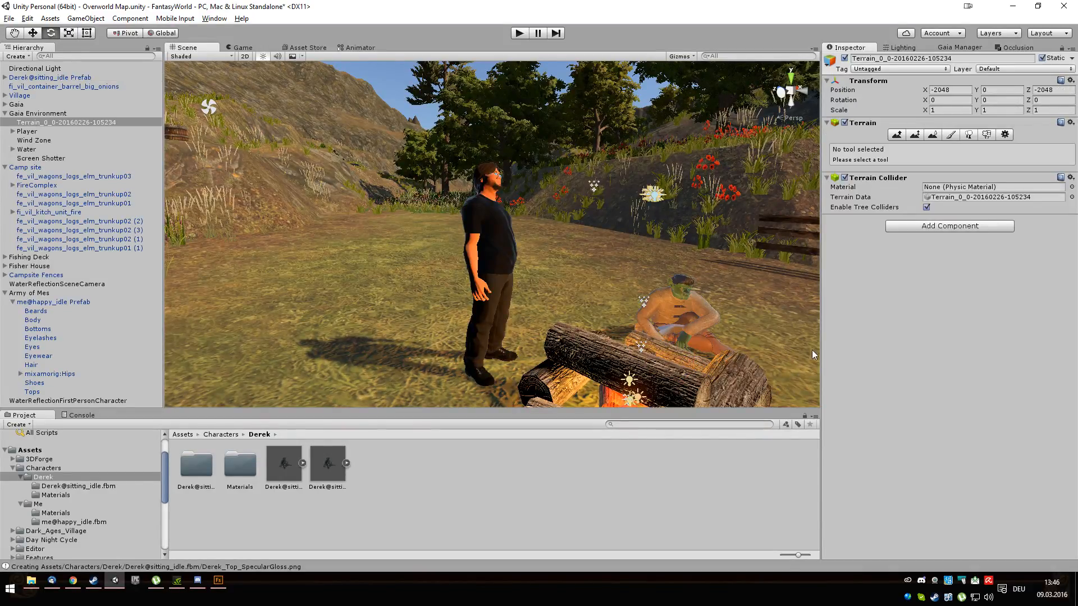
Inspect the seated Derek up close in the scene and open his Materials folder.
{"action": "scroll", "coordinate": [796, 359], "scroll_direction": "up", "scroll_amount": 2}
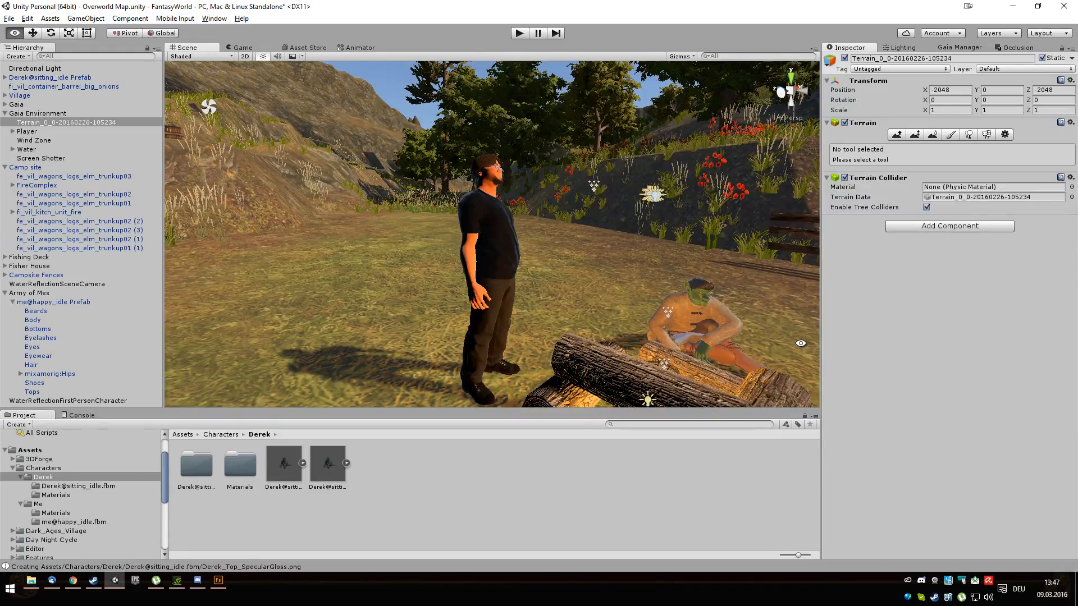
{"action": "left_click_drag", "start_coordinate": [790, 345], "coordinate": [705, 323], "text": "alt"}
{"action": "left_click_drag", "start_coordinate": [662, 309], "coordinate": [691, 306], "text": "alt"}
{"action": "scroll", "coordinate": [653, 340], "scroll_direction": "up", "scroll_amount": 4}
{"action": "left_click_drag", "start_coordinate": [653, 344], "coordinate": [622, 332], "text": "alt"}
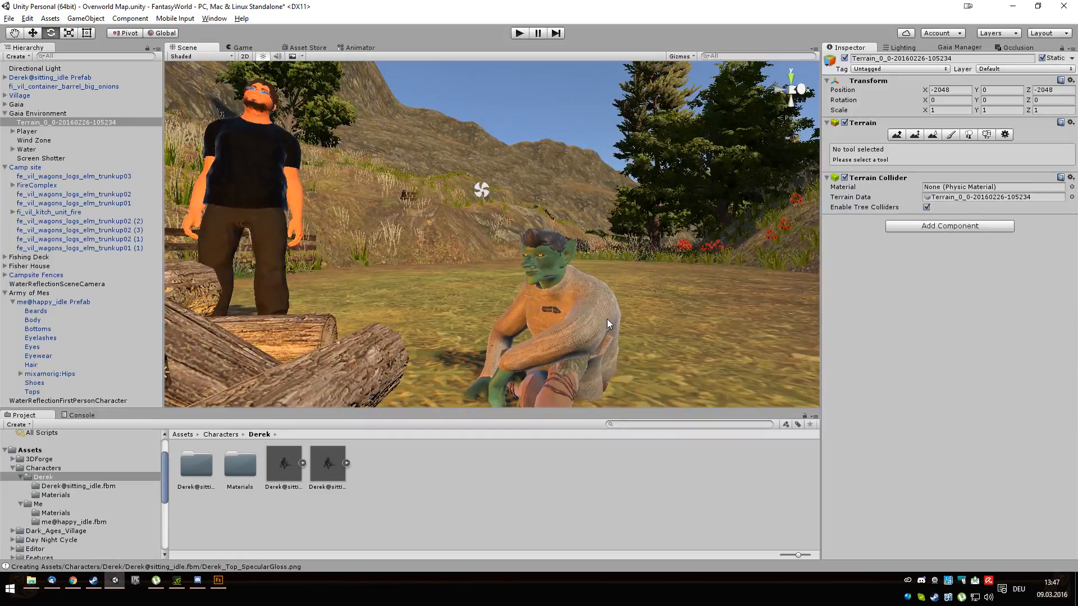
{"action": "left_click", "coordinate": [589, 308]}
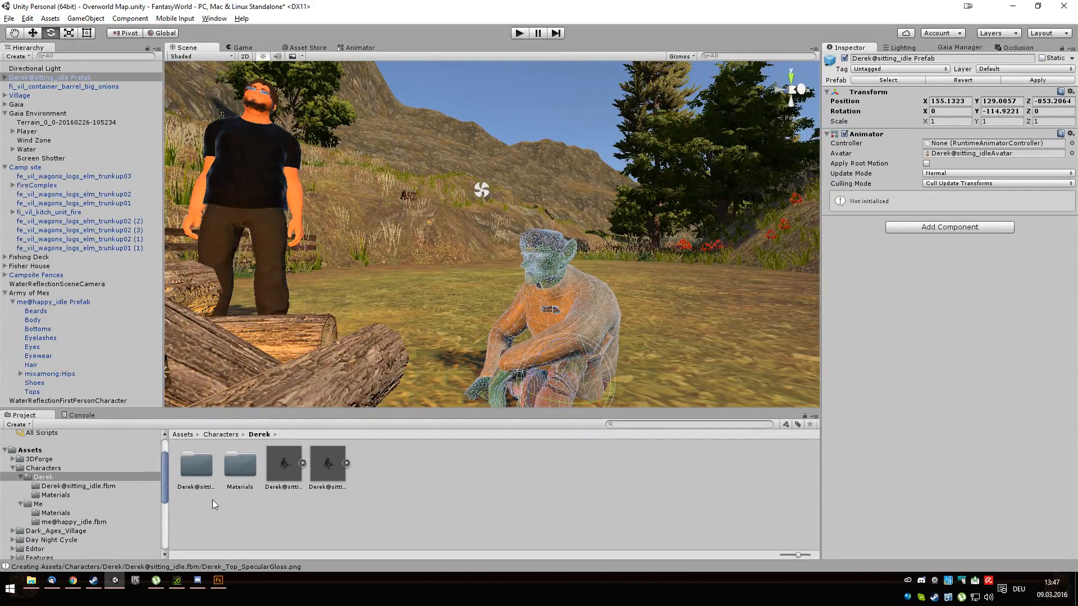
{"action": "double_click", "coordinate": [239, 465]}
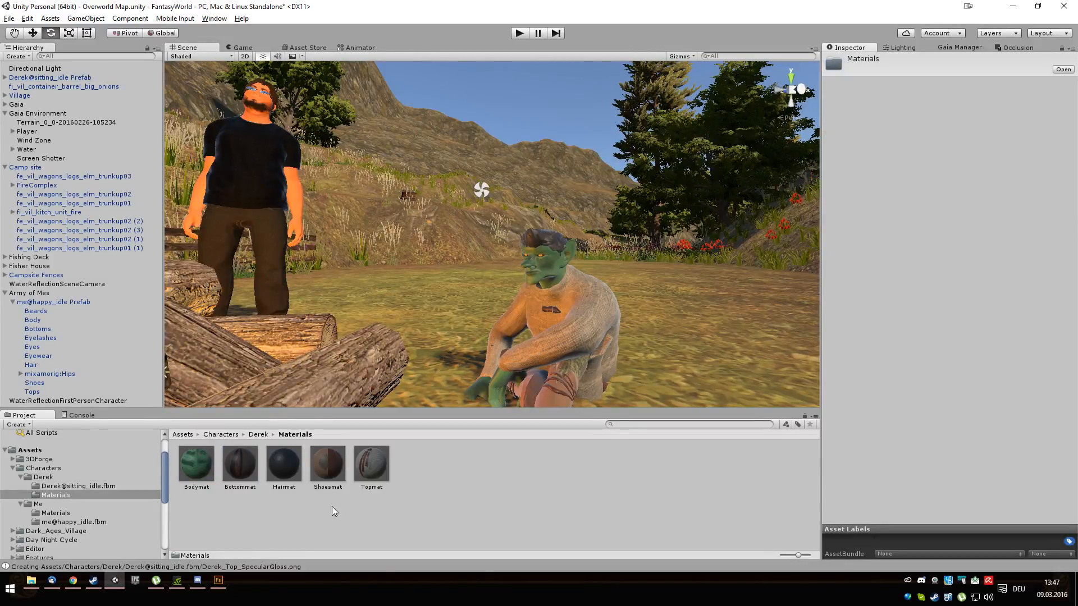
{"action": "scroll", "coordinate": [560, 313], "scroll_direction": "up", "scroll_amount": 3}
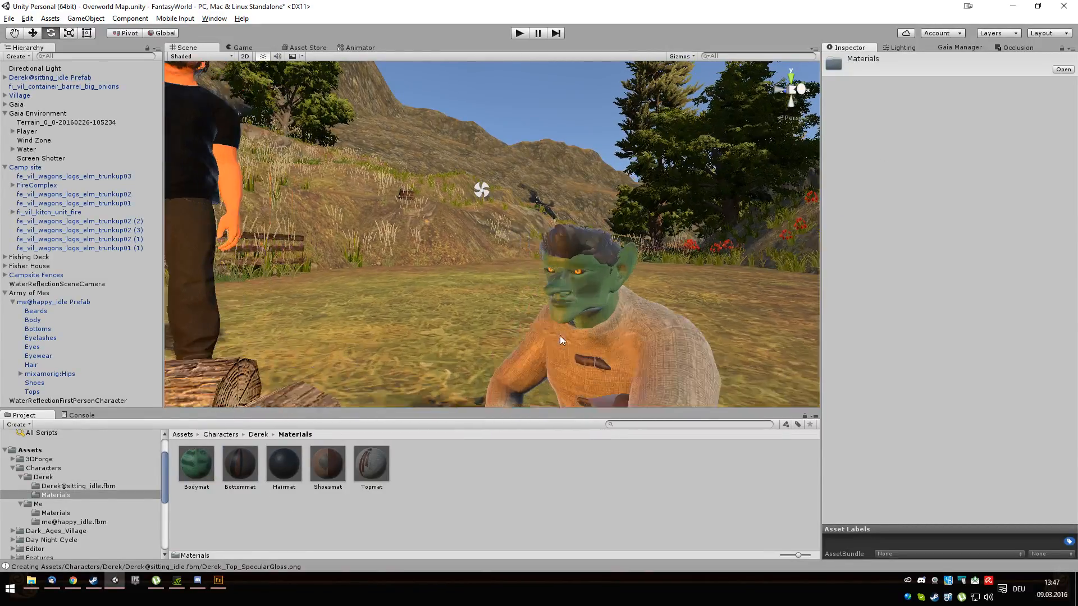
Duplicate the Bodymat material twice in Derek's Materials folder.
{"action": "scroll", "coordinate": [560, 349], "scroll_direction": "up", "scroll_amount": 3}
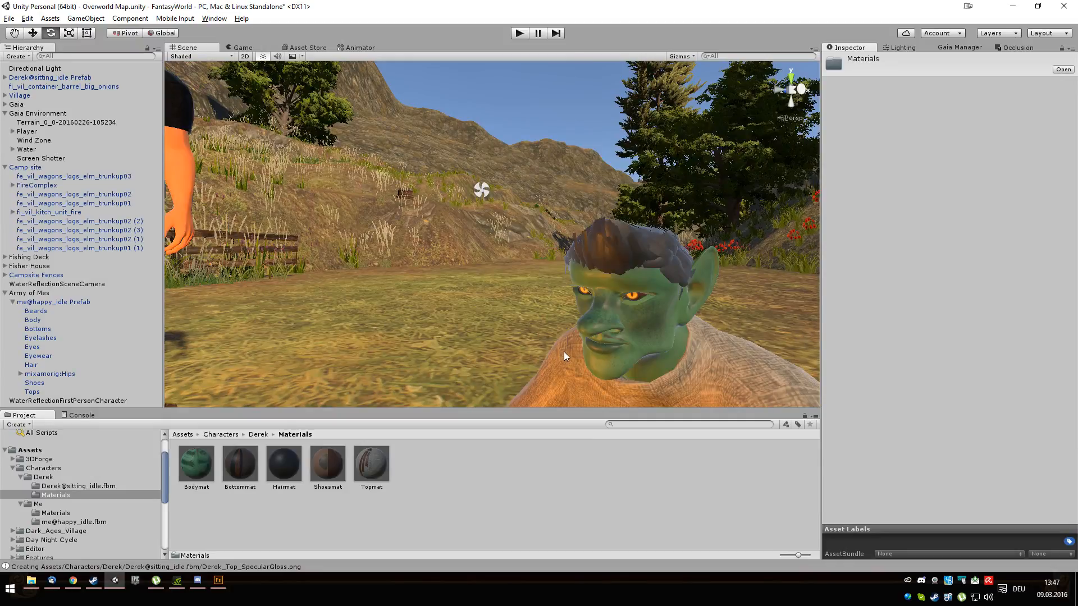
{"action": "left_click_drag", "start_coordinate": [521, 362], "coordinate": [523, 318], "text": "alt"}
{"action": "scroll", "coordinate": [545, 257], "scroll_direction": "up", "scroll_amount": 5}
{"action": "scroll", "coordinate": [546, 257], "scroll_direction": "down", "scroll_amount": 2}
{"action": "mouse_move", "coordinate": [617, 279]}
{"action": "left_mouse_down", "text": "alt"}
{"action": "mouse_move", "coordinate": [595, 278]}
{"action": "mouse_move", "coordinate": [615, 279]}
{"action": "left_mouse_up", "text": "alt"}
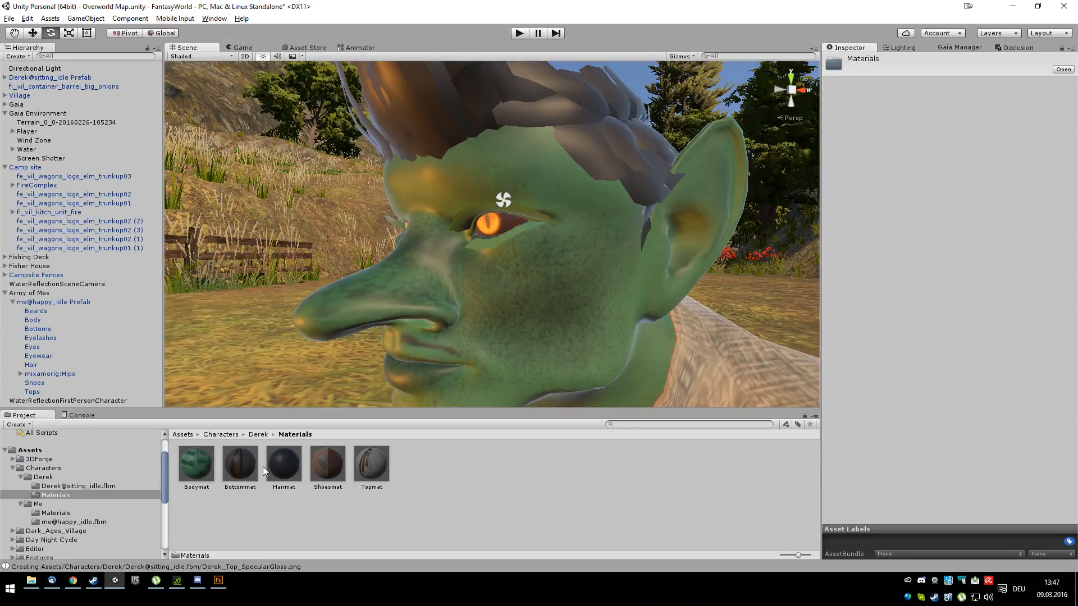
{"action": "left_click", "coordinate": [197, 462]}
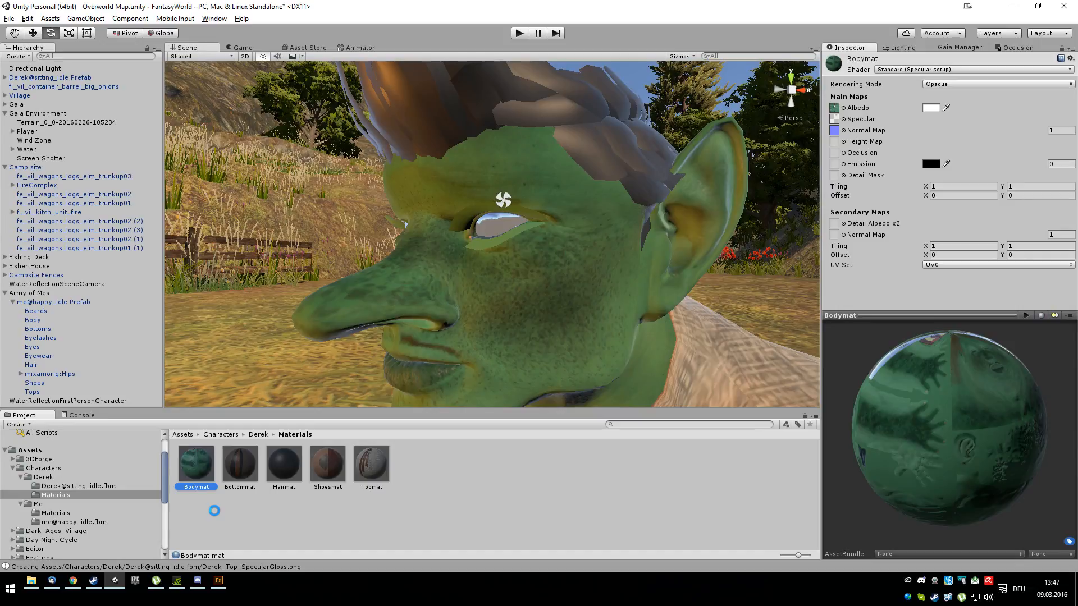
{"action": "key", "text": "ctrl+d"}
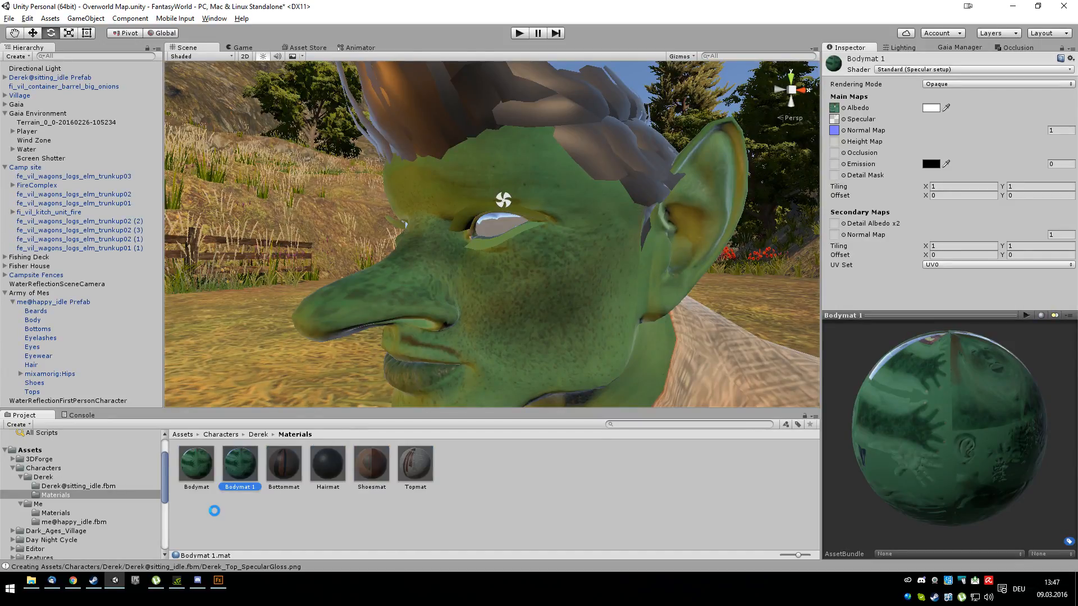
{"action": "key", "text": "ctrl+d"}
Rename the first Bodymat copy, Bodymat 1, as EyeMat.
{"action": "left_click", "coordinate": [240, 488]}
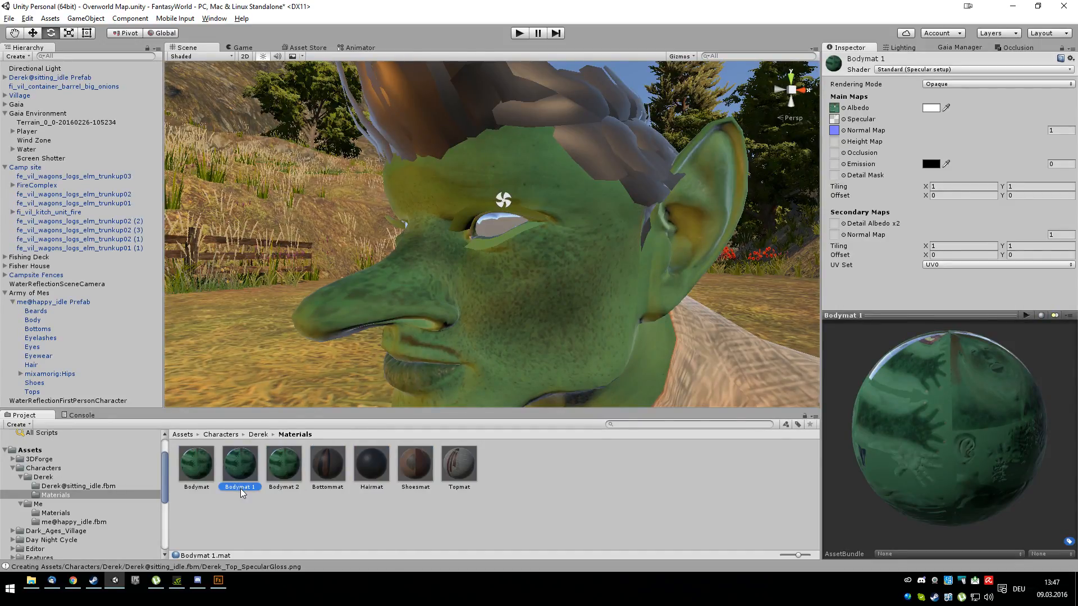
{"action": "left_click", "coordinate": [241, 487]}
{"action": "type", "text": "EyeMat"}
{"action": "key", "text": "Return"}
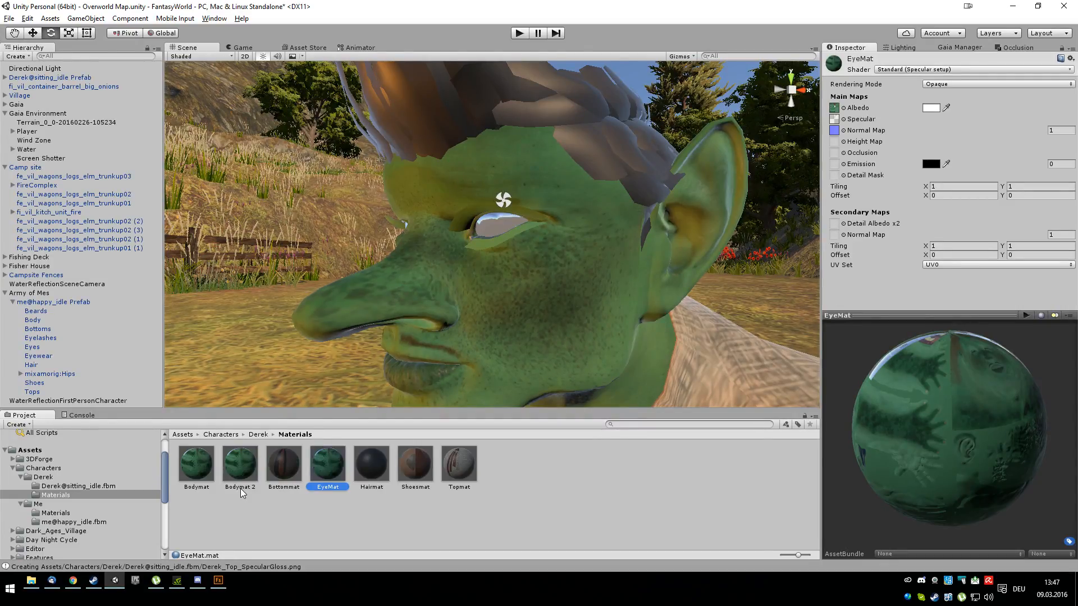
Rename the second copy, Bodymat 2, as EyeLashMat and set its rendering mode to Fade.
{"action": "left_click", "coordinate": [241, 489]}
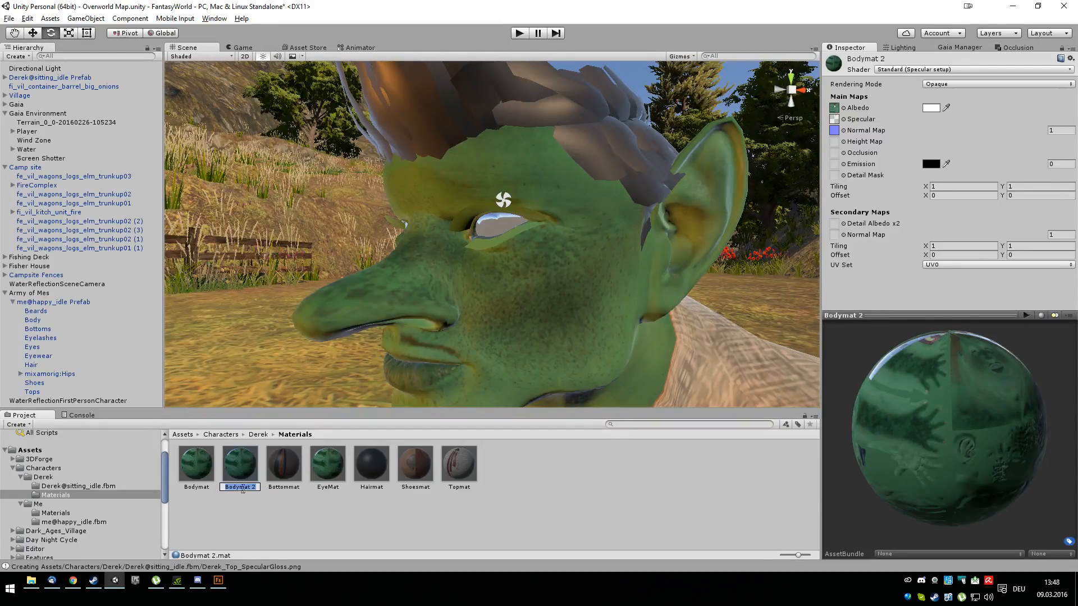
{"action": "type", "text": "E"}
{"action": "type", "text": "yeBa"}
{"action": "type", "text": "shMa"}
{"action": "type", "text": "t"}
{"action": "key", "text": "Return"}
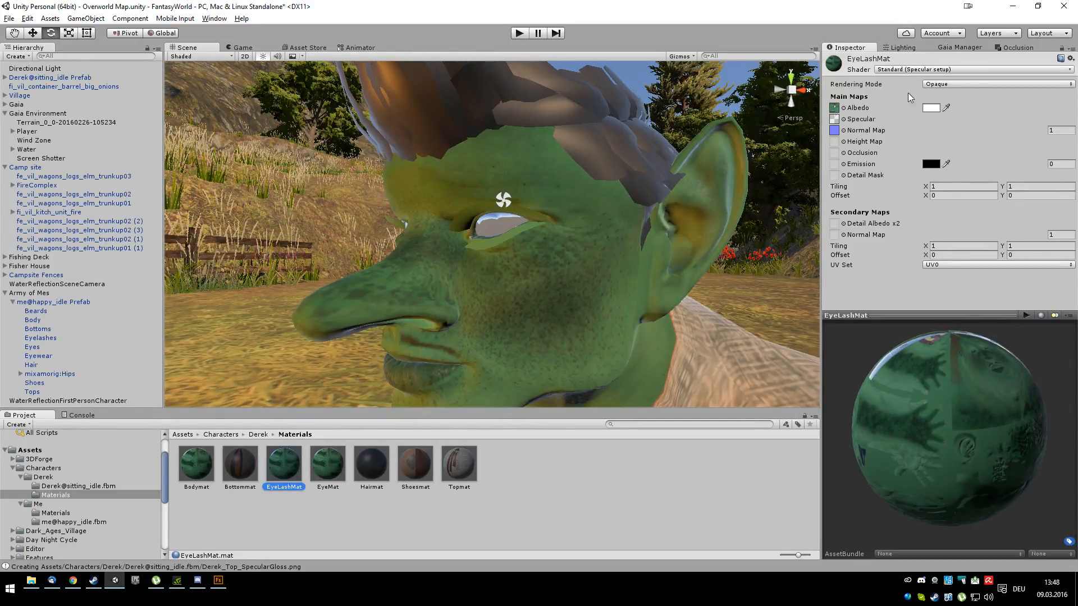
{"action": "left_click", "coordinate": [975, 84]}
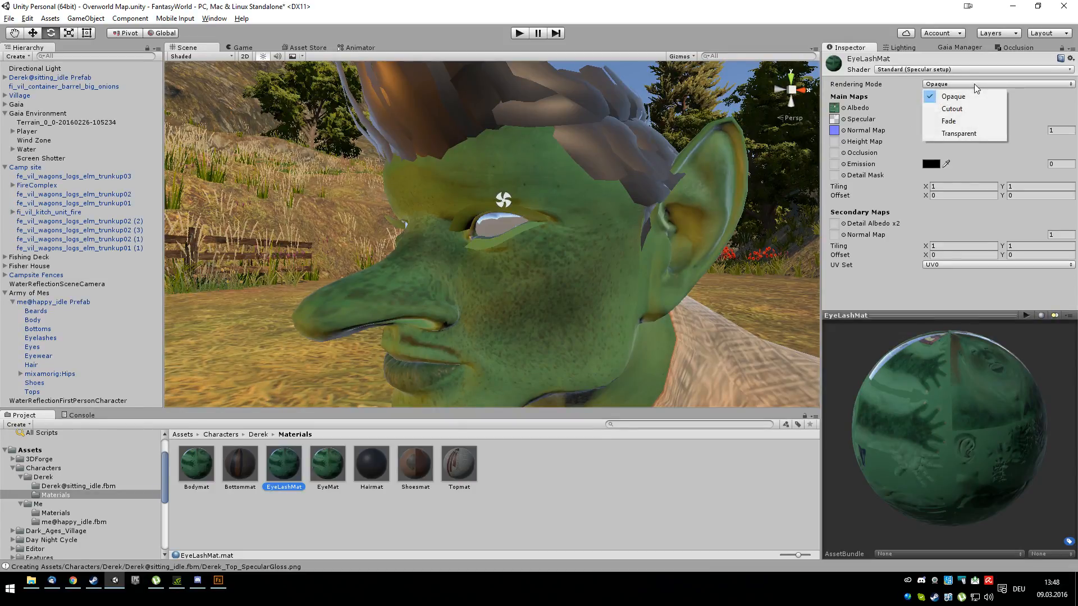
{"action": "left_click", "coordinate": [954, 120]}
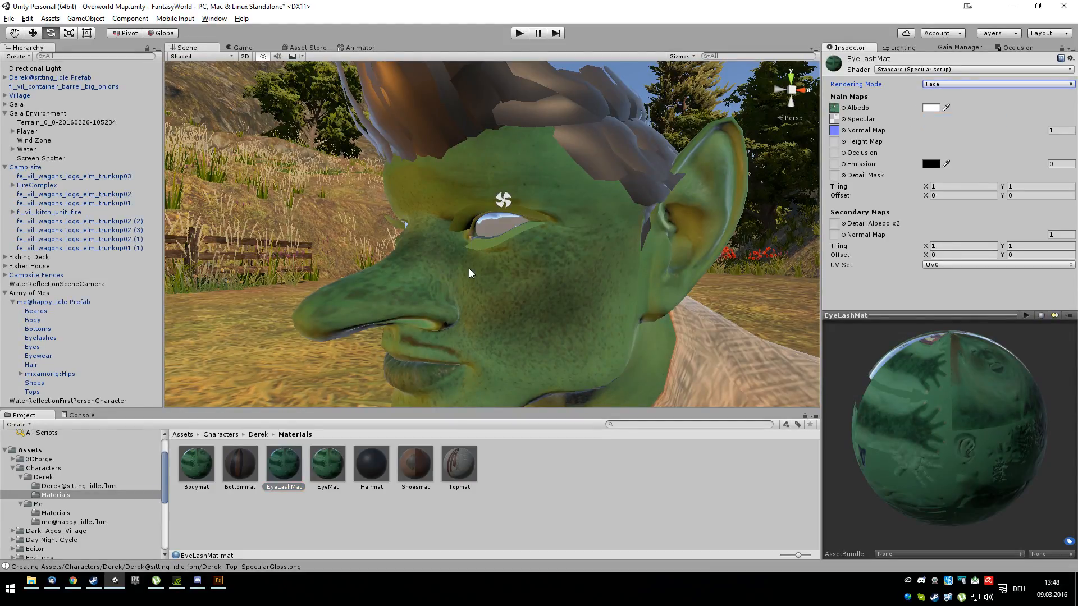